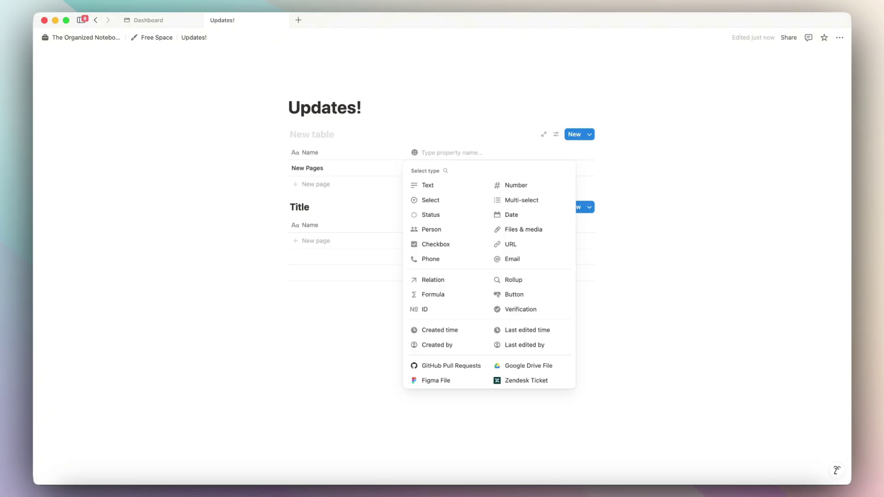
{"action": "type", "text": "Tag"}
Make Tag a Multi-select property and set its column to Calculate > Count all.
{"action": "left_click", "coordinate": [521, 200]}
{"action": "left_click", "coordinate": [434, 153]}
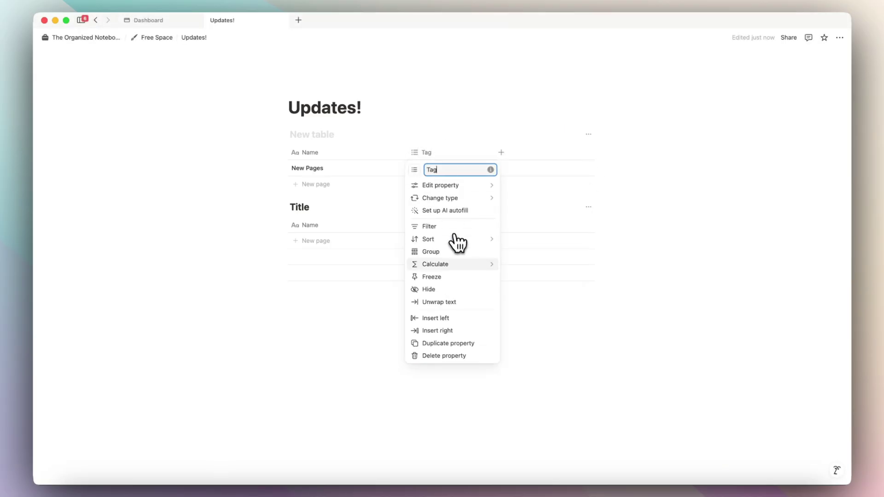
{"action": "mouse_move", "coordinate": [511, 265]}
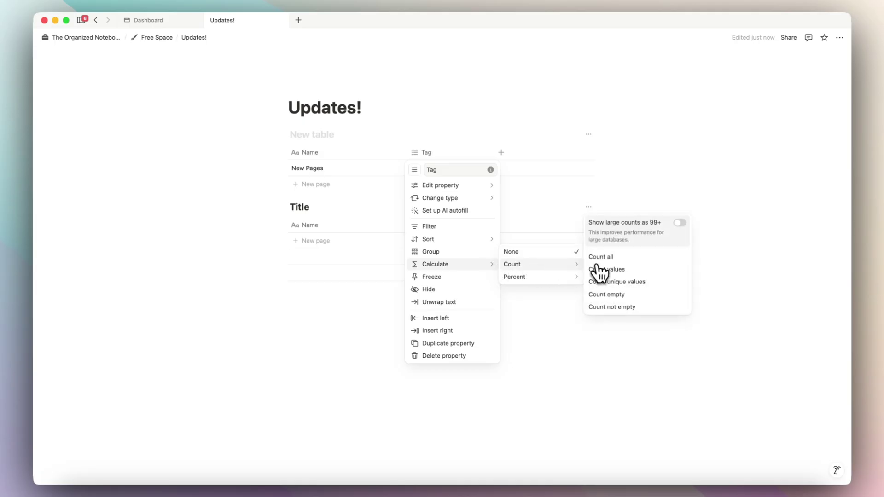
{"action": "left_click", "coordinate": [613, 257]}
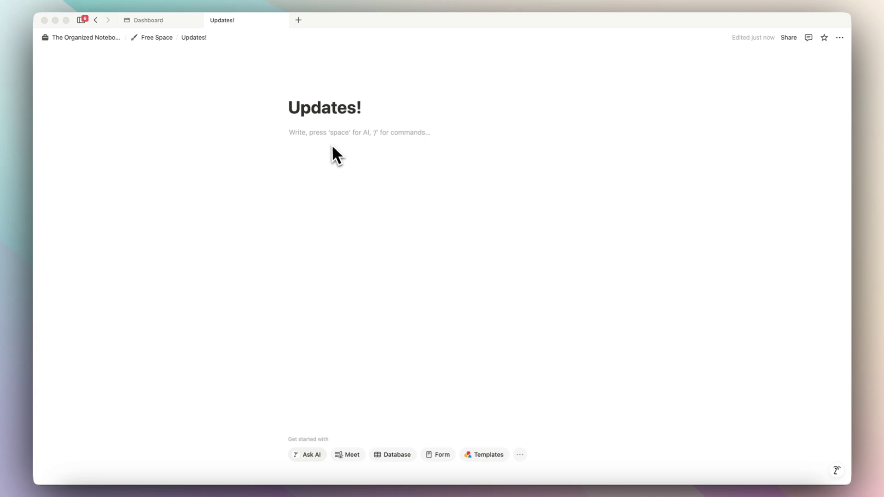
Insert an inline database in the page body and dismiss its setup panel.
{"action": "left_click", "coordinate": [326, 145]}
{"action": "type", "text": "/"}
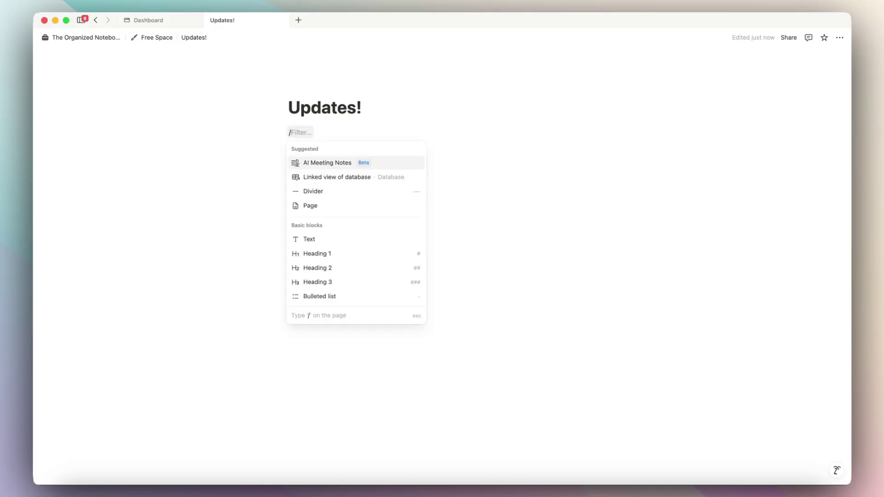
{"action": "type", "text": "data"}
{"action": "left_click", "coordinate": [323, 168]}
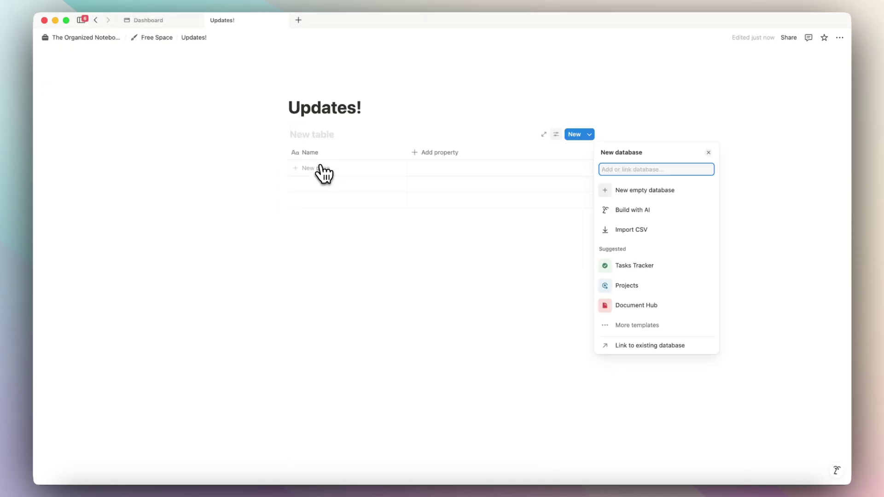
{"action": "left_click", "coordinate": [646, 191]}
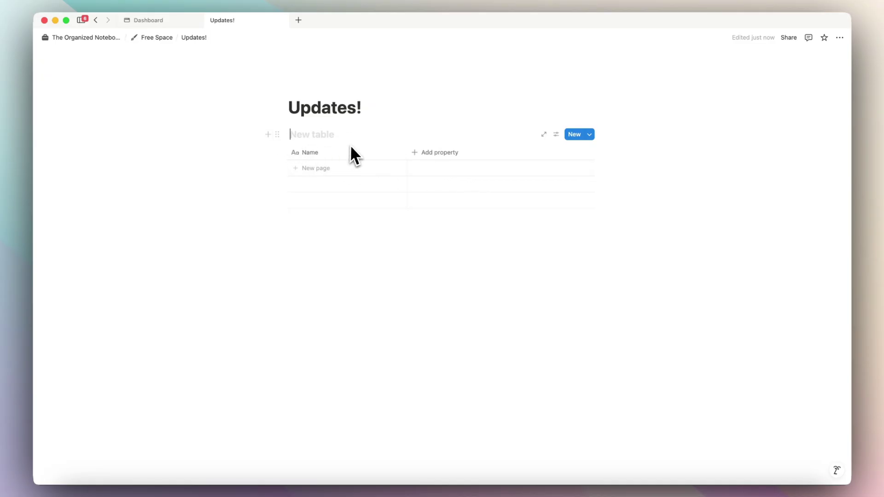
{"action": "type", "text": "Title"}
Visit the Title database's full page, add then undo a second Table view, and start a new block under the title.
{"action": "left_click", "coordinate": [543, 135]}
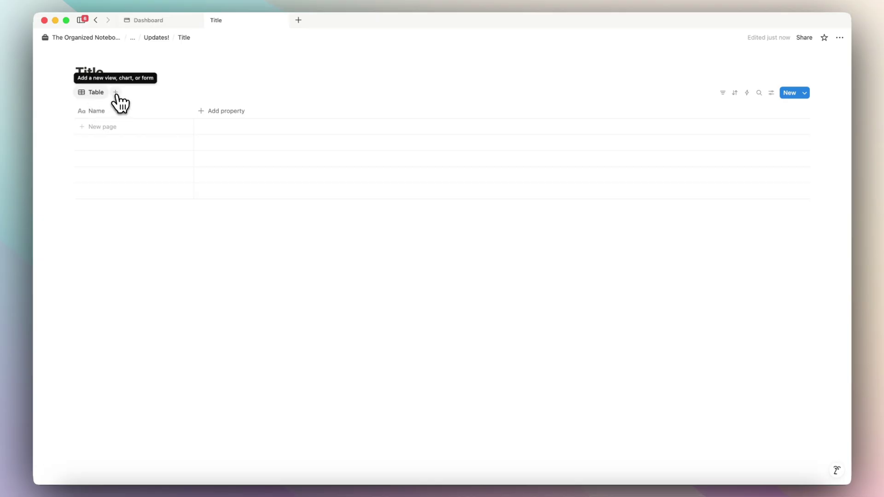
{"action": "left_click", "coordinate": [157, 37]}
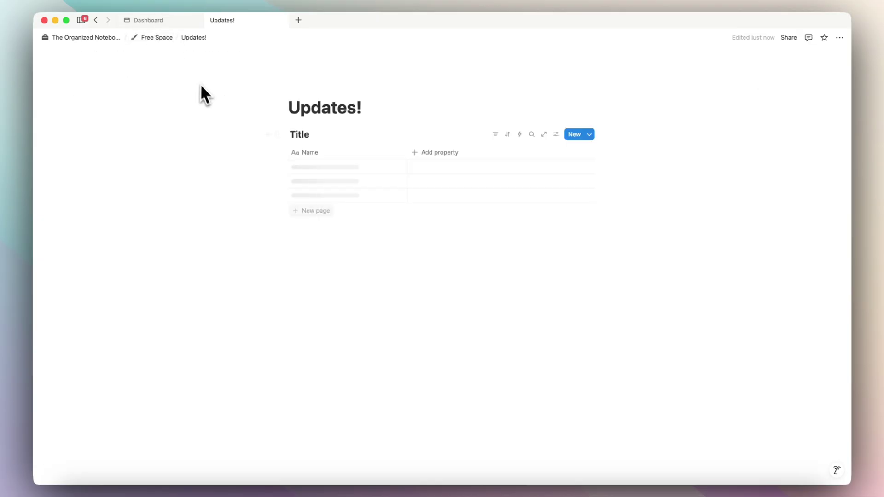
{"action": "left_click", "coordinate": [316, 135]}
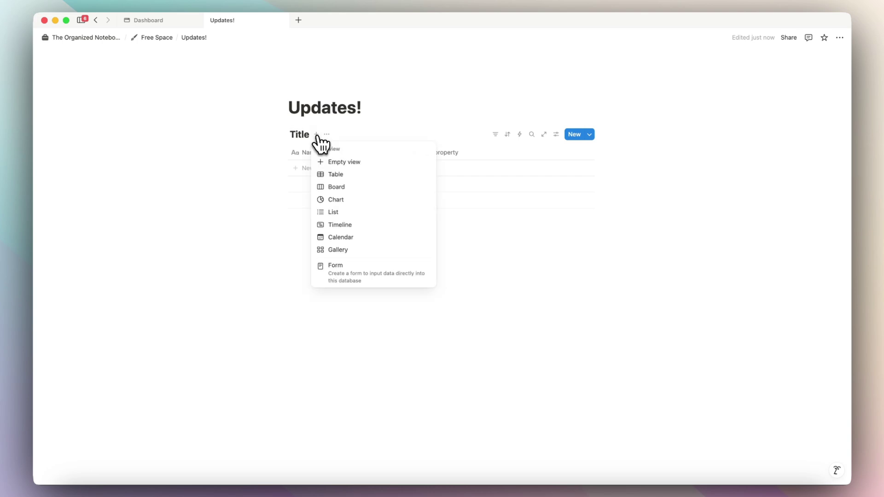
{"action": "left_click", "coordinate": [348, 162]}
{"action": "left_click", "coordinate": [309, 157]}
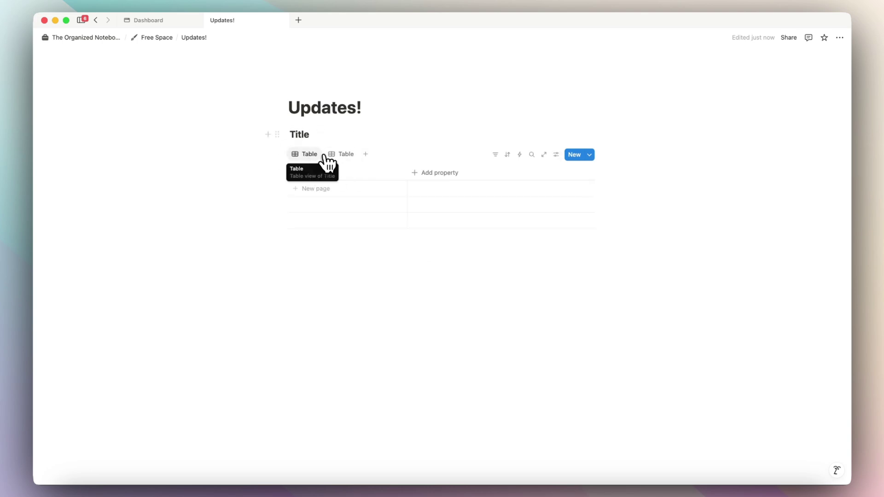
{"action": "key", "text": "super+z"}
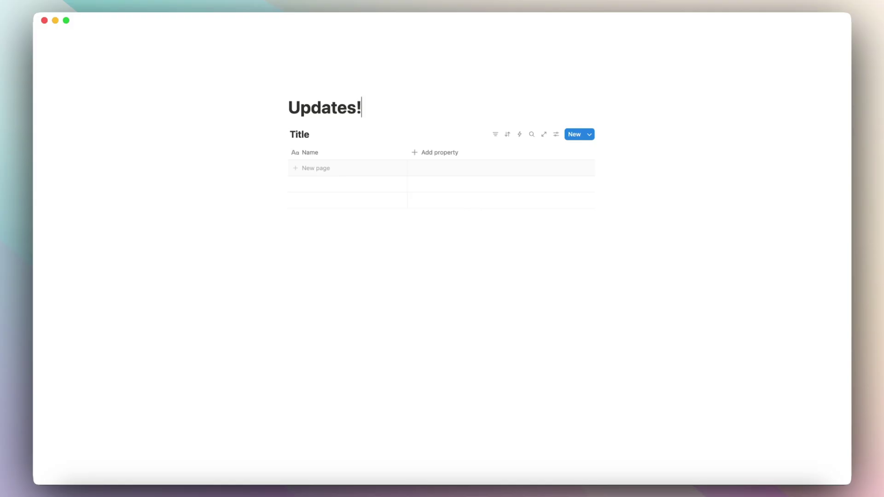
{"action": "key", "text": "Return"}
{"action": "type", "text": "/data"}
Insert a second inline database above Title and add a New Pages row.
{"action": "left_click", "coordinate": [385, 172]}
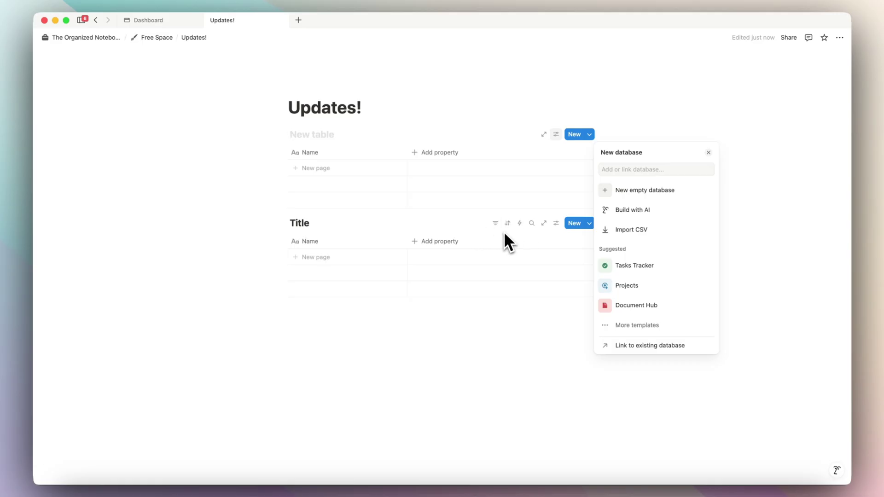
{"action": "left_click", "coordinate": [539, 142]}
{"action": "mouse_move", "coordinate": [543, 148]}
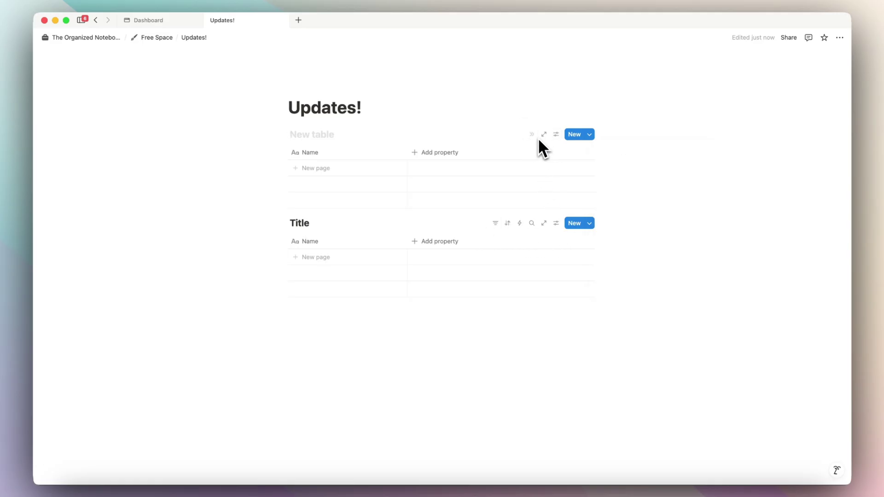
{"action": "left_click", "coordinate": [342, 171]}
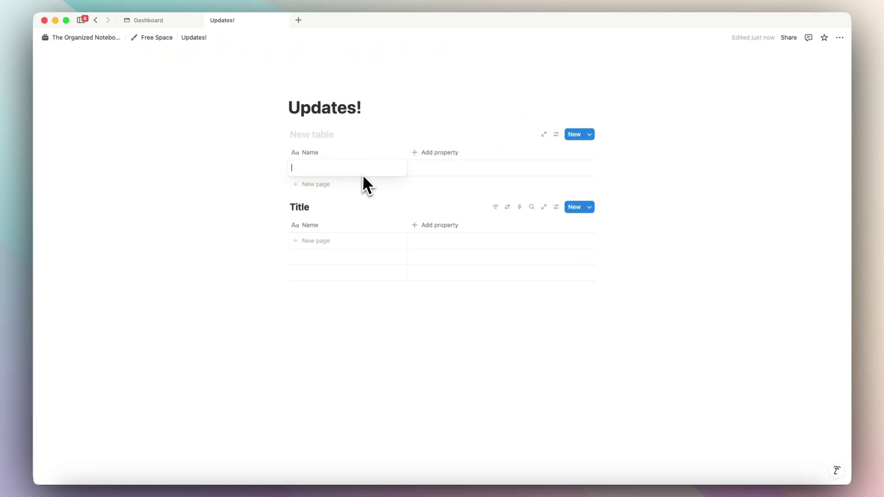
{"action": "type", "text": "New Pages"}
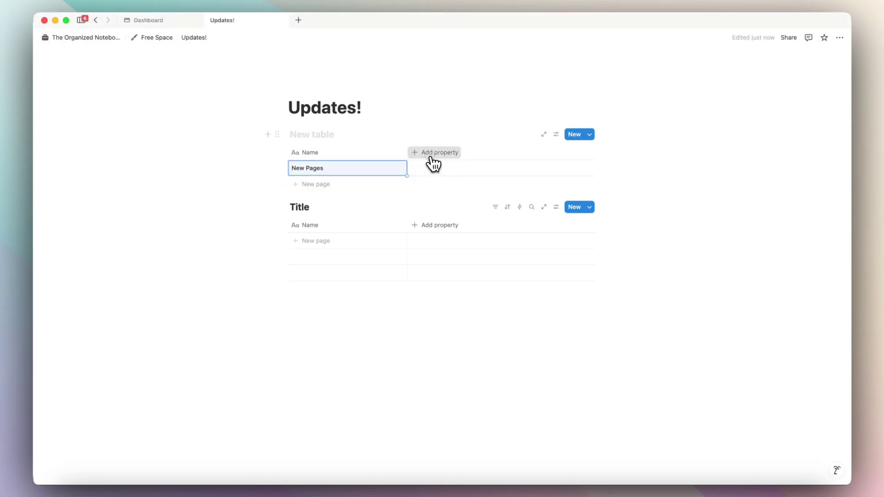
Add a Tag property as Multi-select and look at its options on the New Pages row.
{"action": "left_click", "coordinate": [431, 155]}
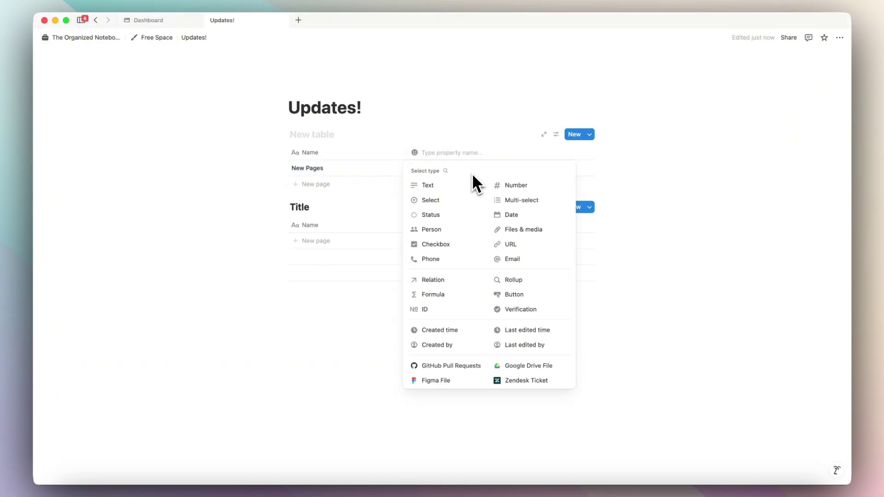
{"action": "type", "text": "Tag"}
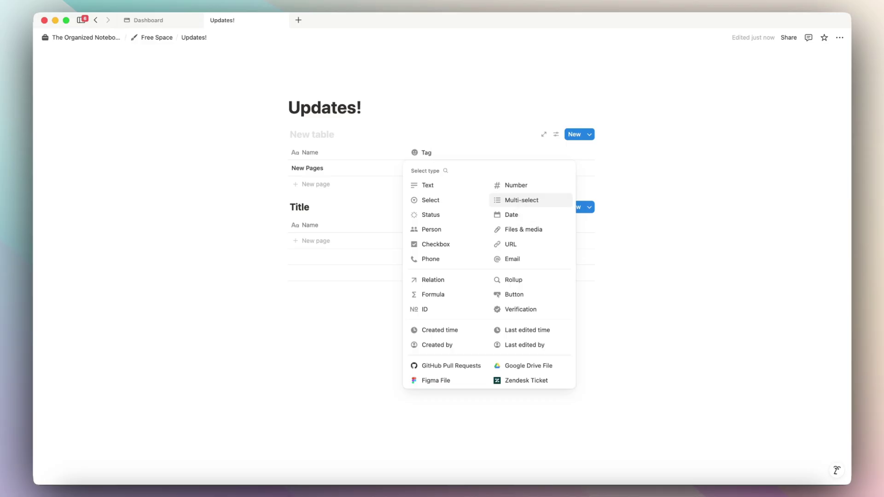
{"action": "left_click", "coordinate": [520, 200]}
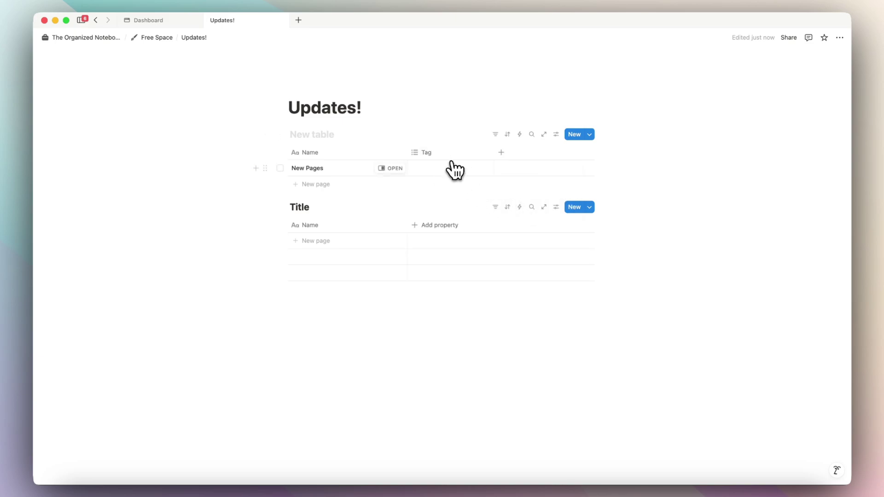
{"action": "left_click", "coordinate": [470, 169]}
Collapse the view controls on the new table and on the Title table, leaving only the … button.
{"action": "key", "text": "Escape"}
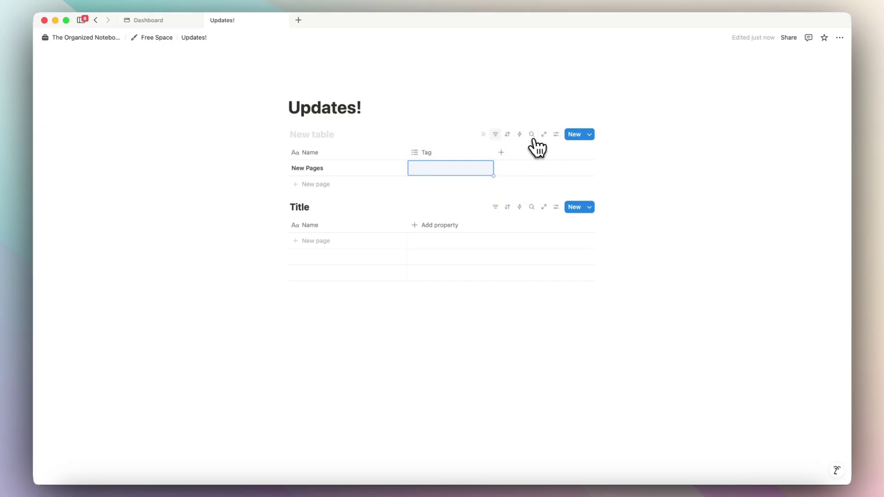
{"action": "left_click", "coordinate": [484, 135]}
{"action": "left_click", "coordinate": [582, 137]}
{"action": "left_click", "coordinate": [483, 135]}
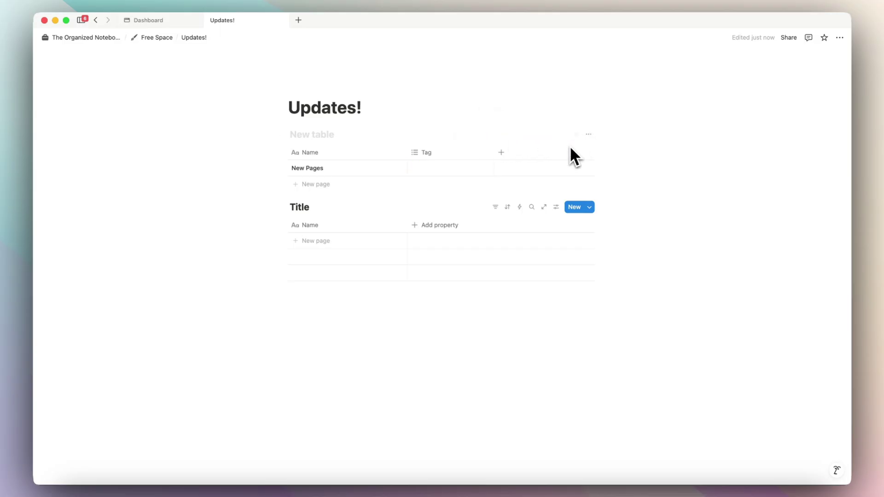
{"action": "left_click", "coordinate": [484, 207]}
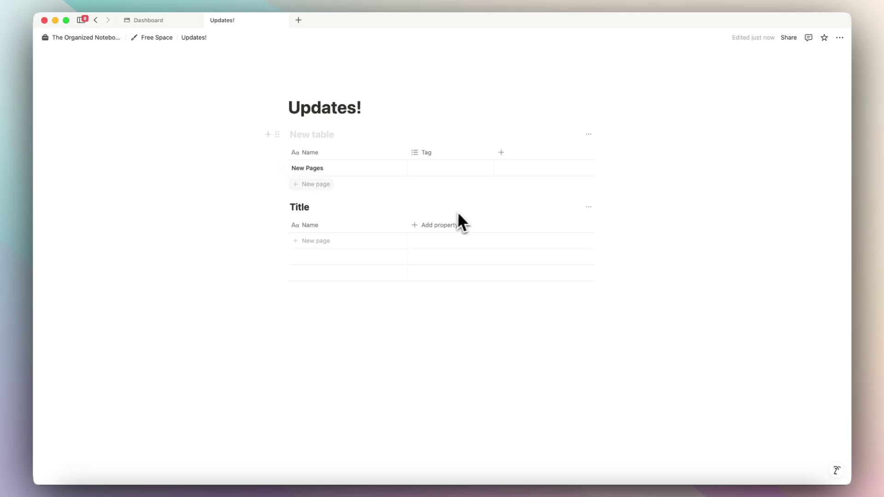
{"action": "mouse_move", "coordinate": [450, 168]}
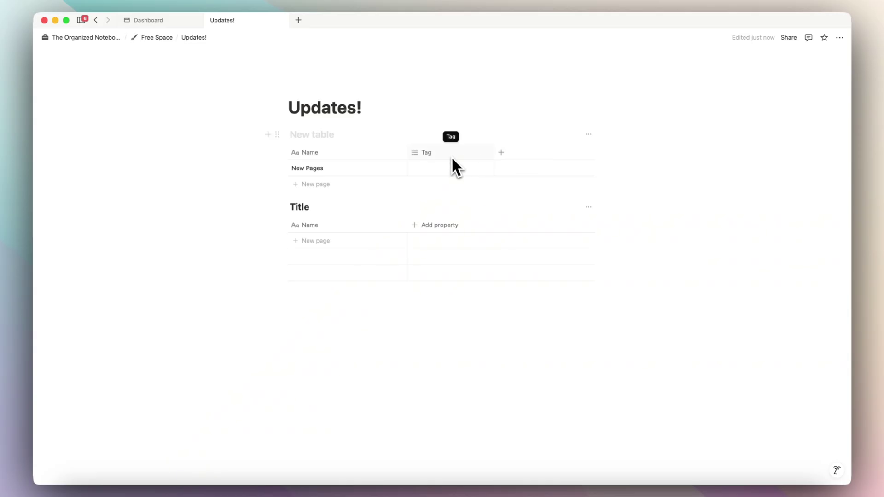
Set the Tag column to Calculate > Count > Count all, showing a row count of 1.
{"action": "left_click", "coordinate": [438, 154]}
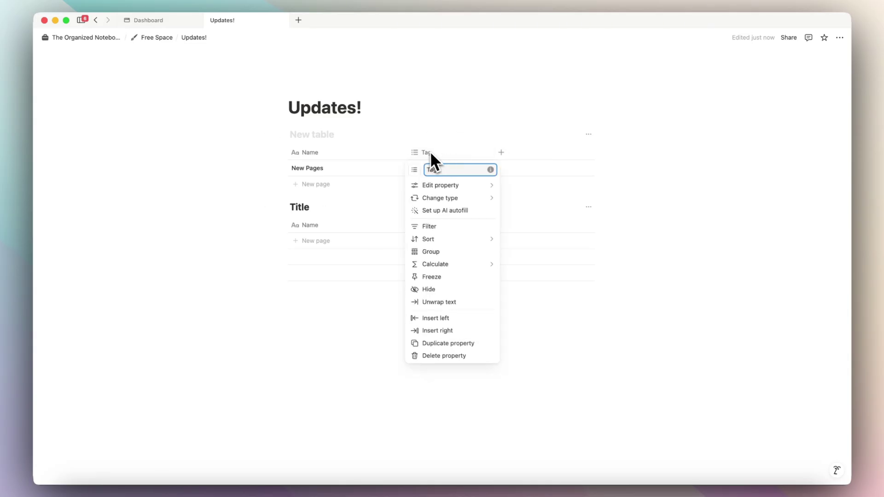
{"action": "left_click", "coordinate": [435, 156]}
{"action": "mouse_move", "coordinate": [435, 264]}
{"action": "mouse_move", "coordinate": [524, 263]}
{"action": "left_click", "coordinate": [617, 259]}
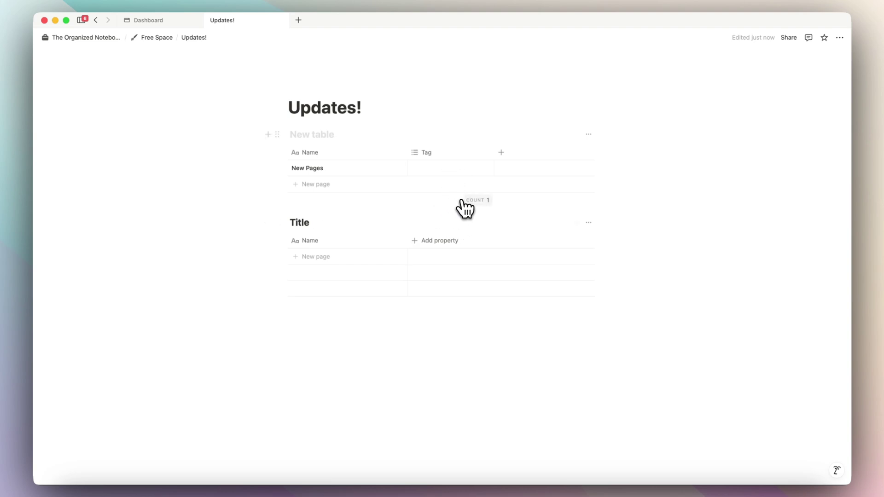
{"action": "left_click", "coordinate": [439, 153]}
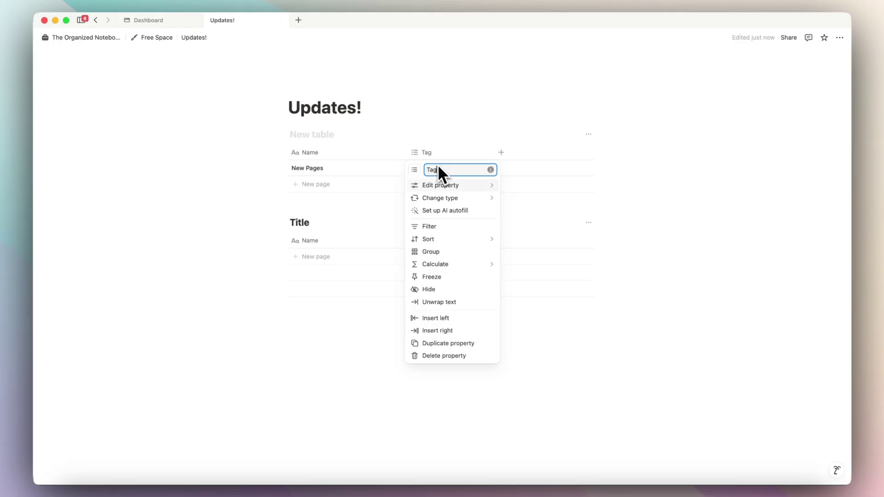
{"action": "left_click", "coordinate": [539, 205]}
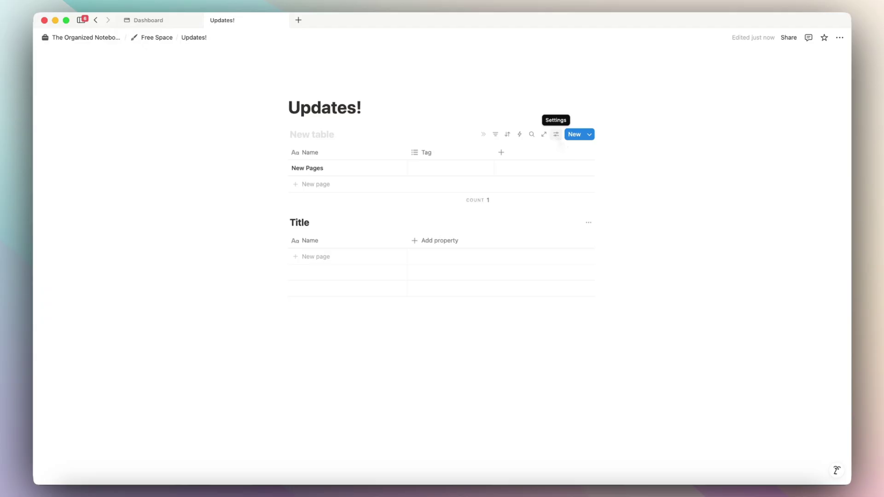
Review the table's view settings, expanding and collapsing More settings.
{"action": "left_click", "coordinate": [555, 135]}
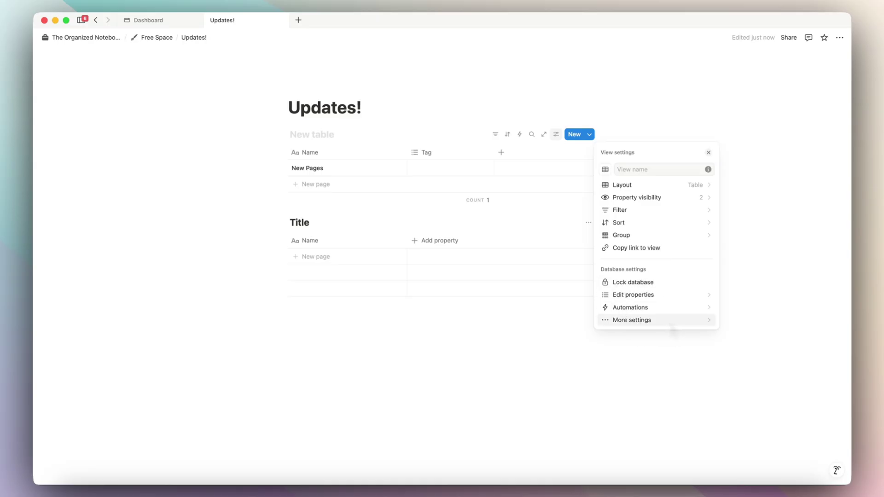
{"action": "left_click", "coordinate": [646, 322]}
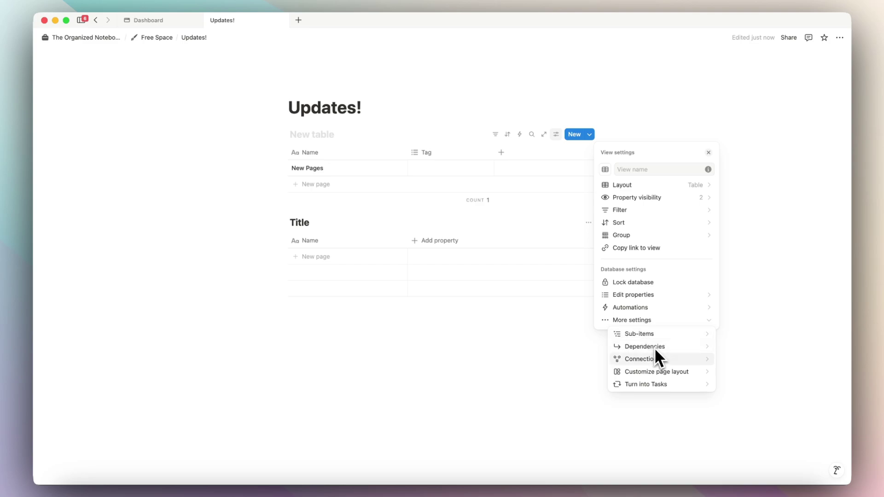
{"action": "left_click", "coordinate": [635, 321]}
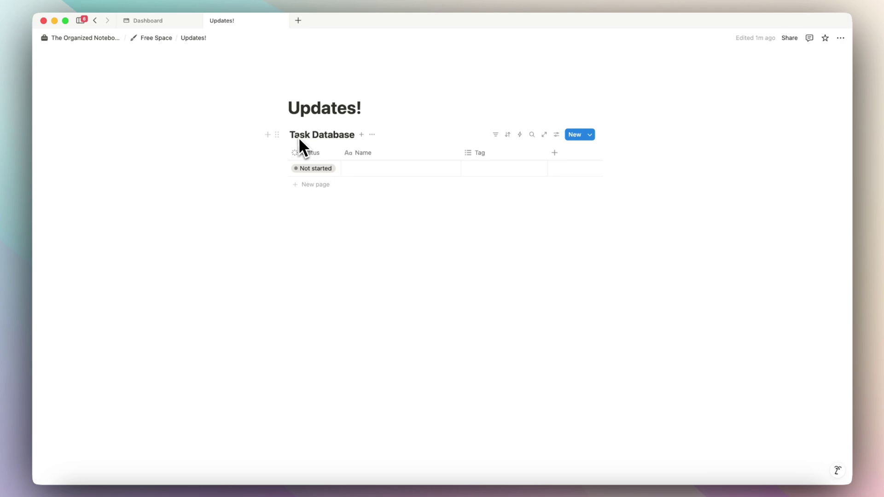
Name the task 'Sample Task'.
{"action": "left_click", "coordinate": [371, 168]}
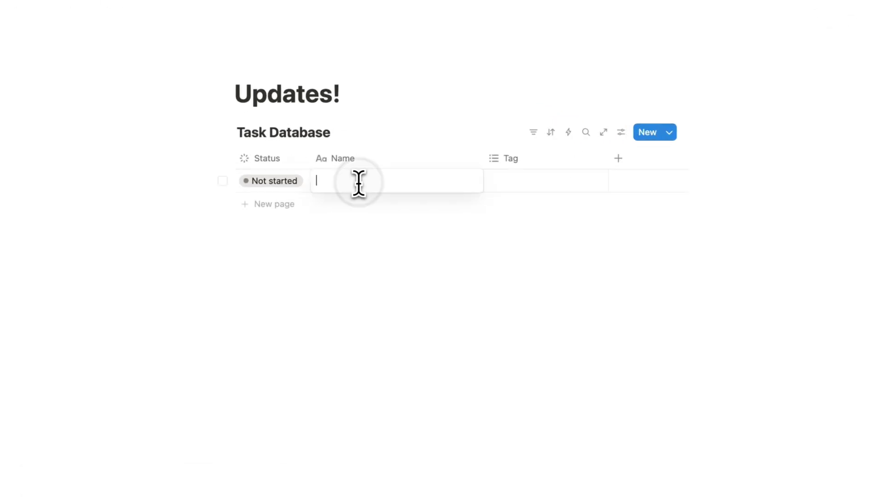
{"action": "type", "text": "Task"}
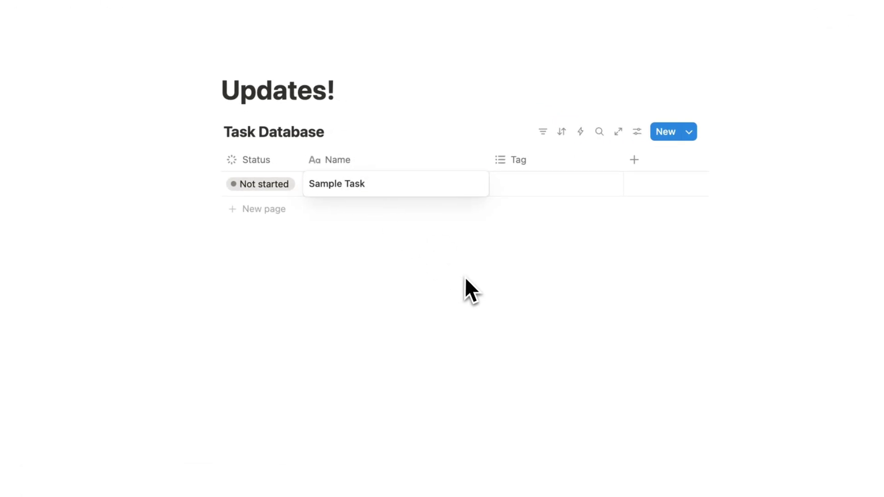
{"action": "left_click", "coordinate": [465, 278]}
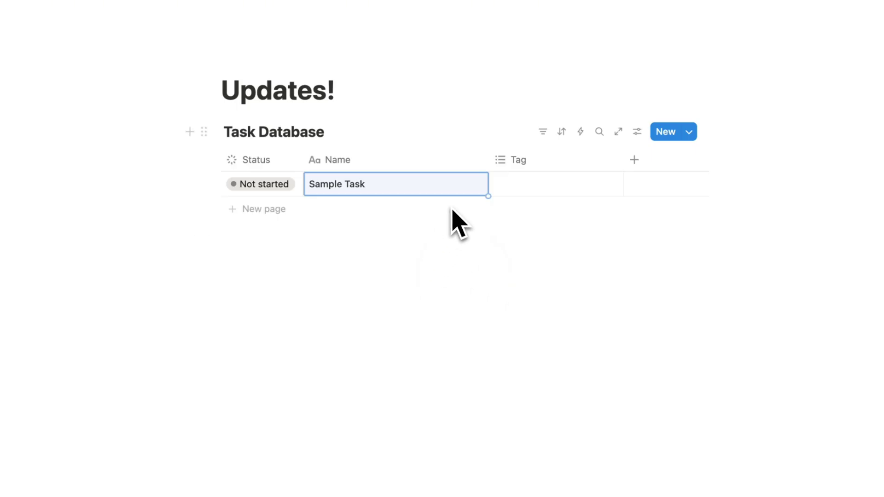
Filter the Task Database by Status to To-do and In progress, then hide the filter bar.
{"action": "left_click", "coordinate": [544, 131]}
{"action": "left_click", "coordinate": [597, 209]}
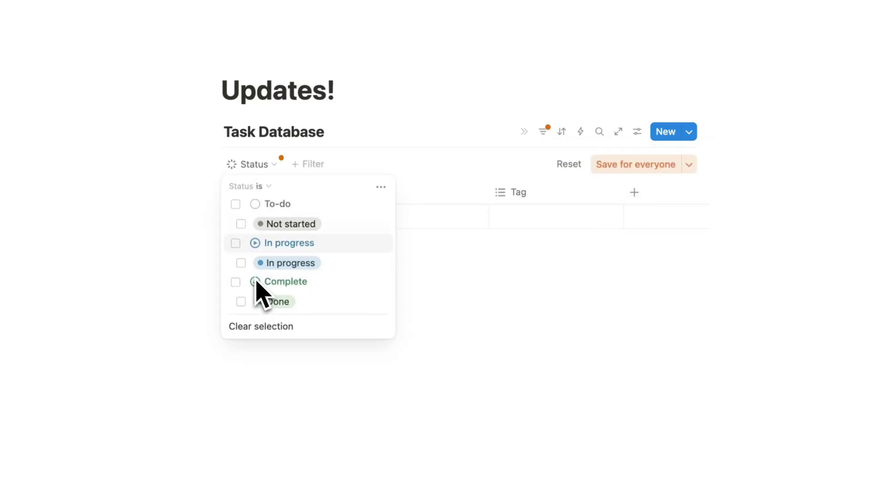
{"action": "left_click", "coordinate": [236, 203]}
{"action": "left_click", "coordinate": [235, 243]}
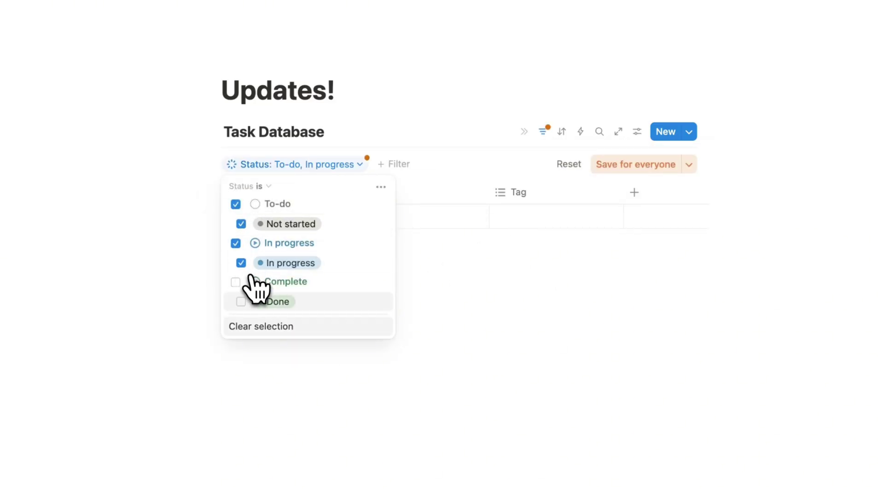
{"action": "left_click", "coordinate": [625, 168]}
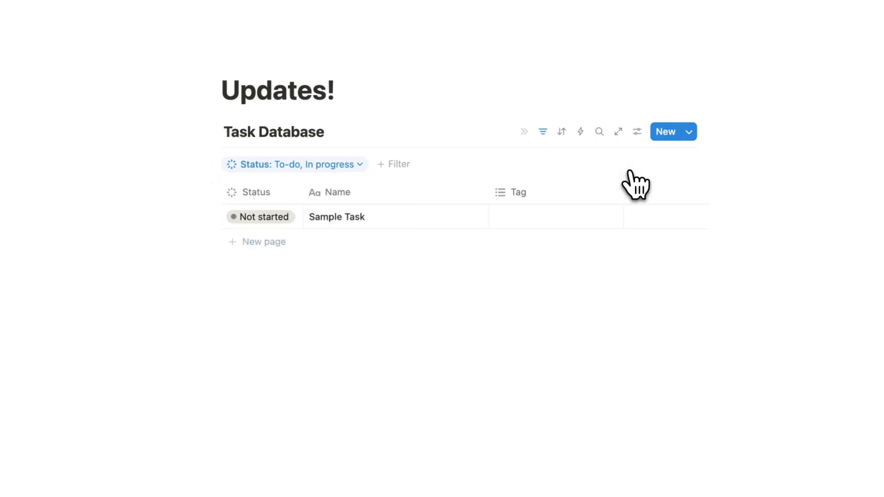
{"action": "left_click", "coordinate": [543, 132]}
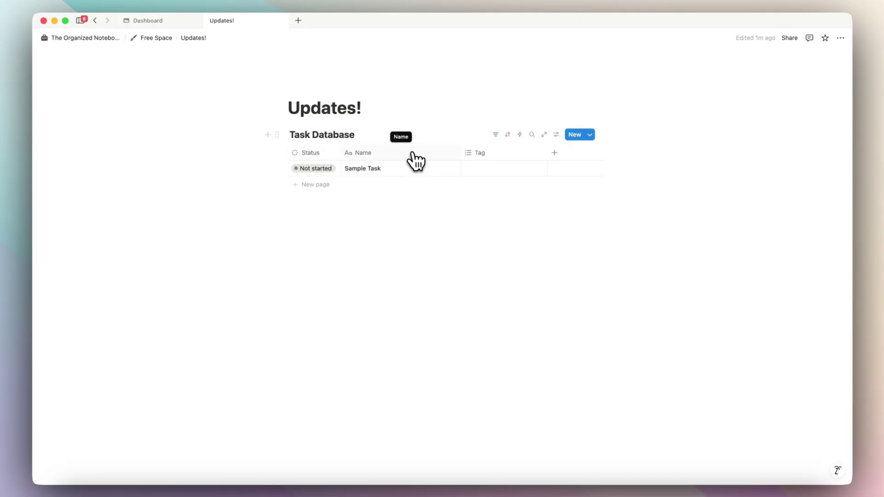
Mark Sample Task as Done so the filtered database shows no results.
{"action": "left_click", "coordinate": [316, 169]}
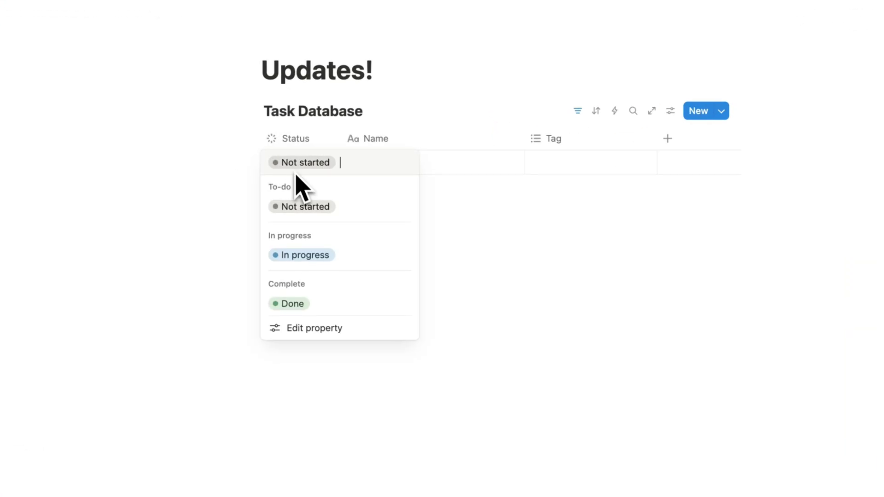
{"action": "left_click", "coordinate": [302, 307]}
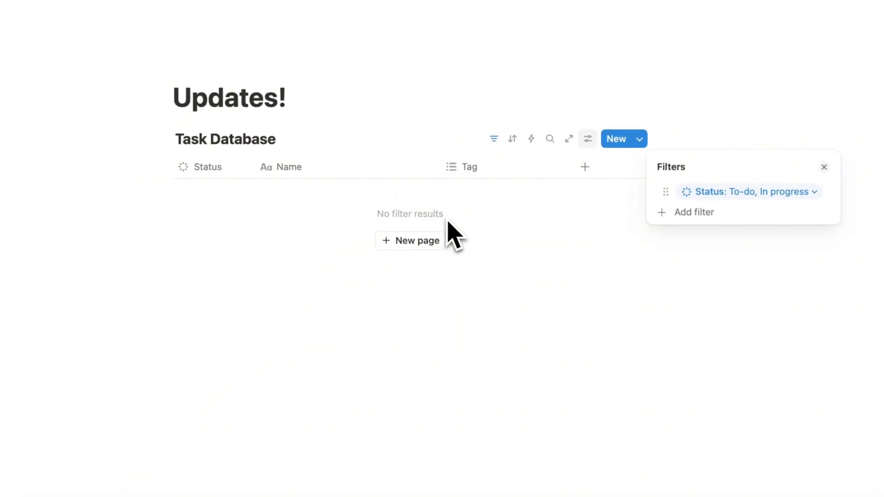
{"action": "left_click", "coordinate": [491, 222]}
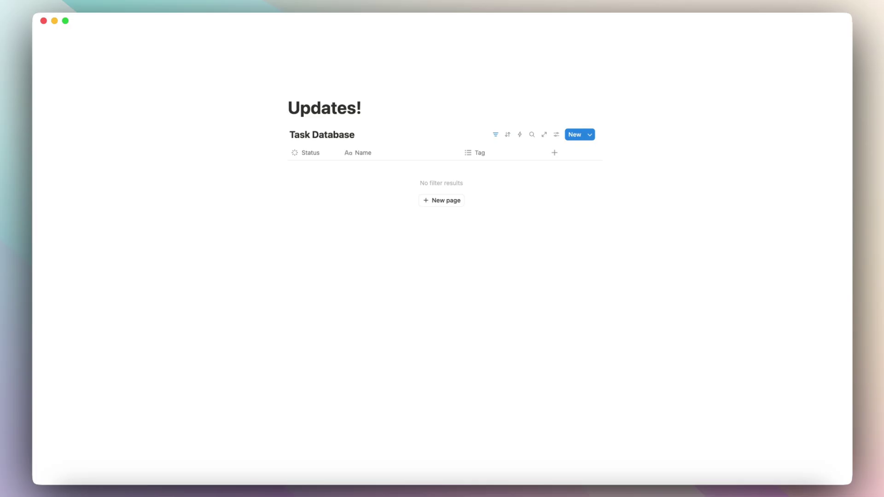
Add To-do List and Sample Task text lines above the database and try dragging Sample Task into it.
{"action": "key", "text": "Return"}
{"action": "type", "text": "To-do L"}
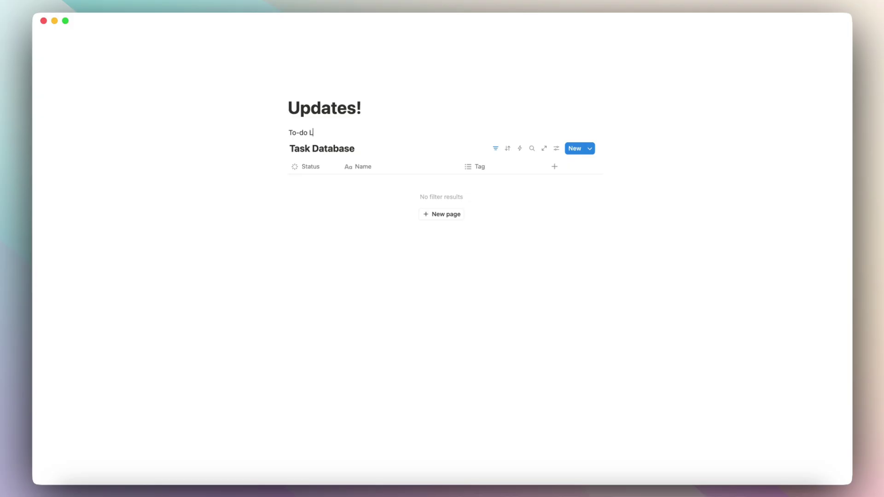
{"action": "type", "text": "ist"}
{"action": "key", "text": "Return"}
{"action": "type", "text": "Sample Task"}
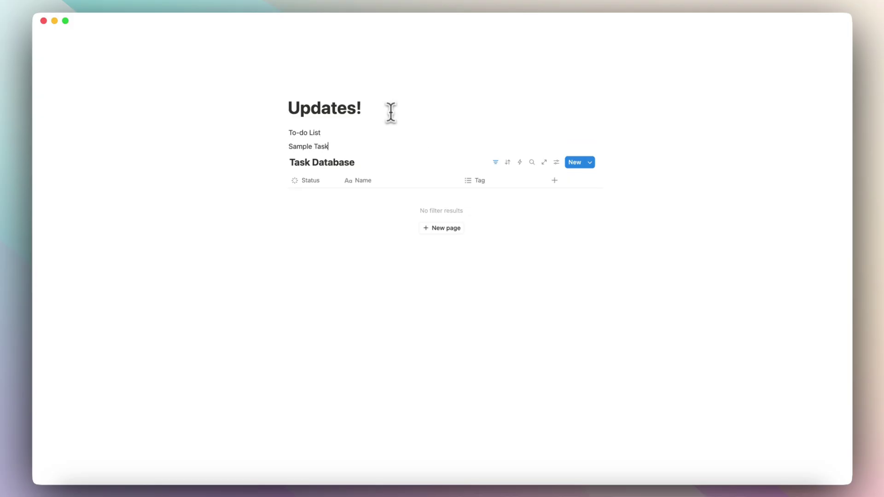
{"action": "left_click_drag", "start_coordinate": [282, 145], "coordinate": [508, 273]}
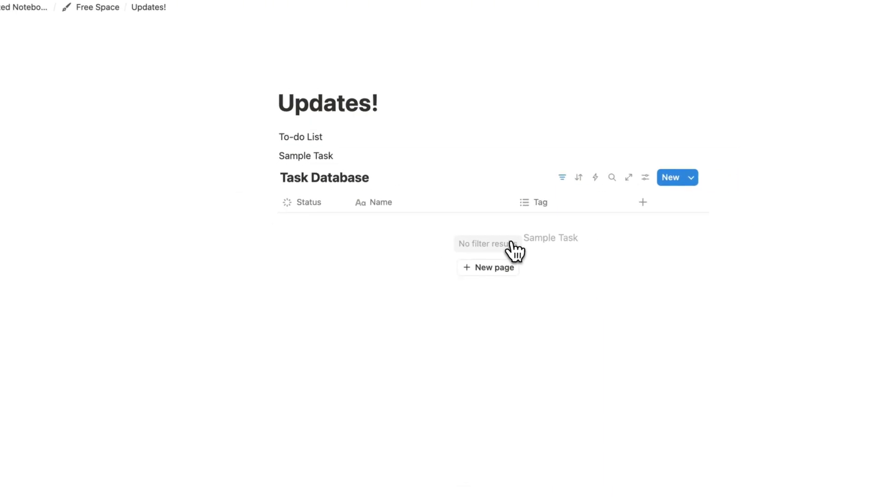
{"action": "mouse_move", "coordinate": [507, 273]}
{"action": "left_mouse_down"}
{"action": "mouse_move", "coordinate": [429, 204]}
{"action": "mouse_move", "coordinate": [315, 147]}
{"action": "left_mouse_up"}
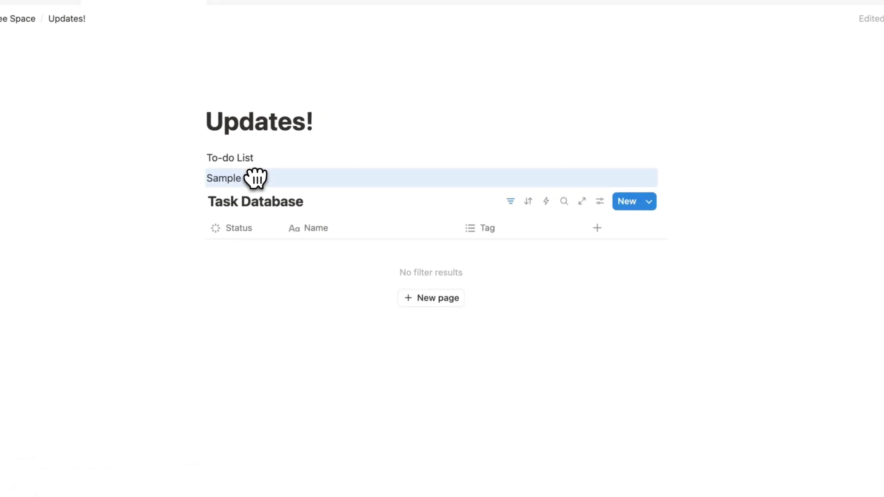
{"action": "left_click", "coordinate": [610, 208]}
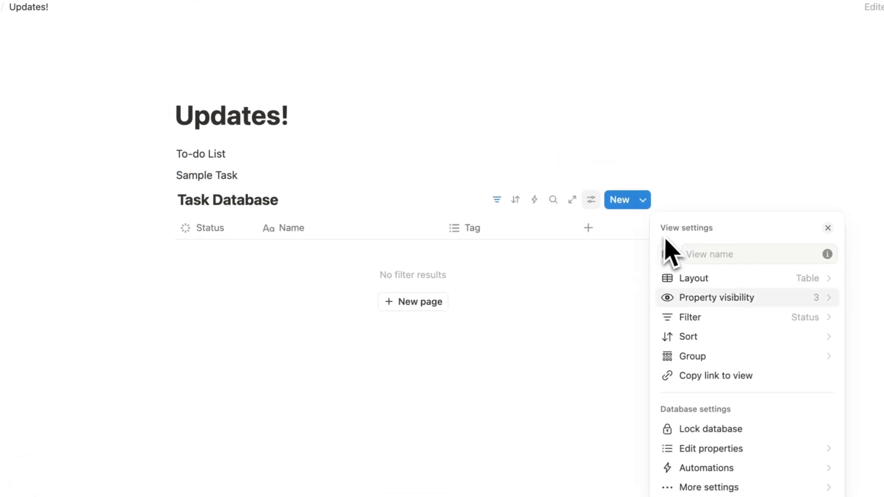
{"action": "left_click", "coordinate": [691, 286]}
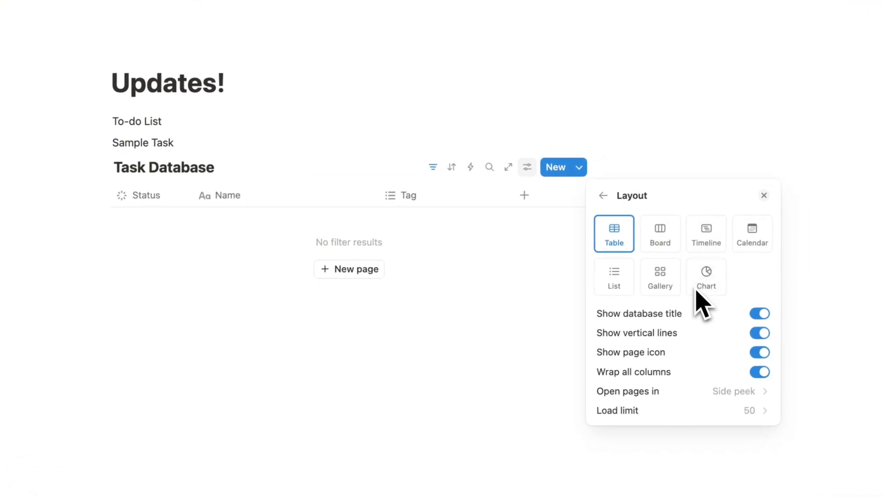
{"action": "left_click", "coordinate": [625, 286]}
{"action": "left_click", "coordinate": [405, 172]}
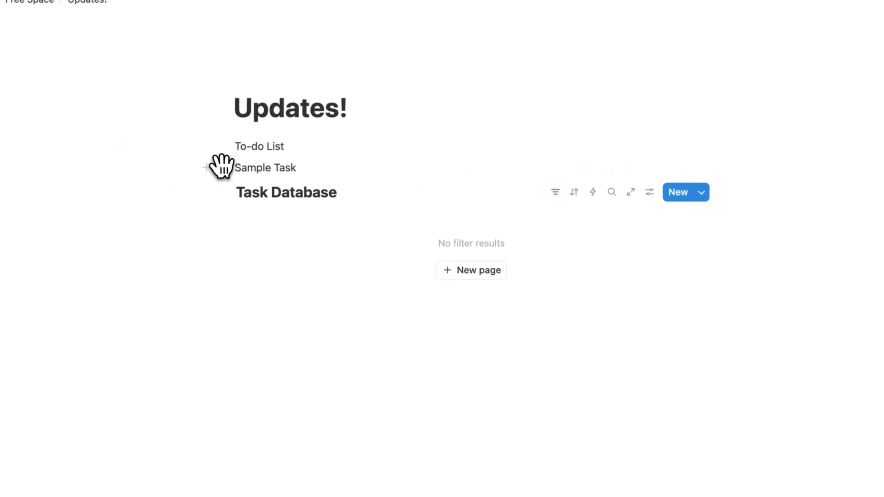
{"action": "left_click_drag", "start_coordinate": [221, 165], "coordinate": [349, 165]}
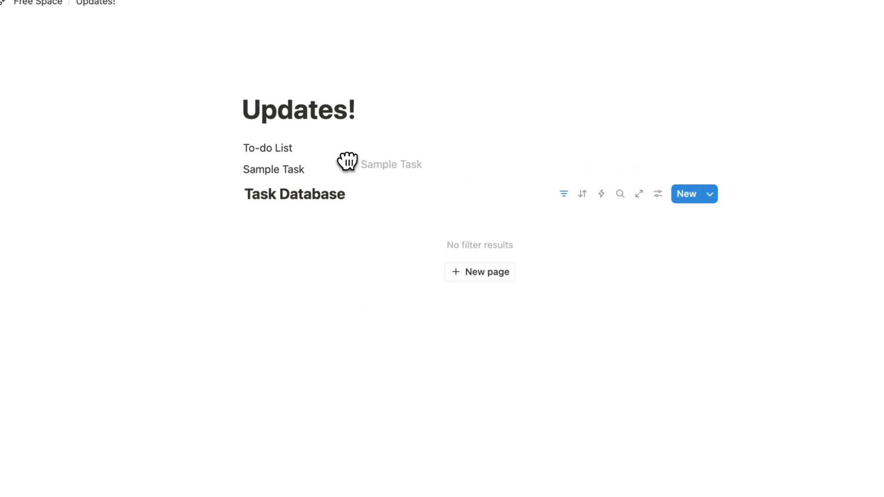
{"action": "left_click", "coordinate": [524, 166]}
{"action": "left_click", "coordinate": [667, 244]}
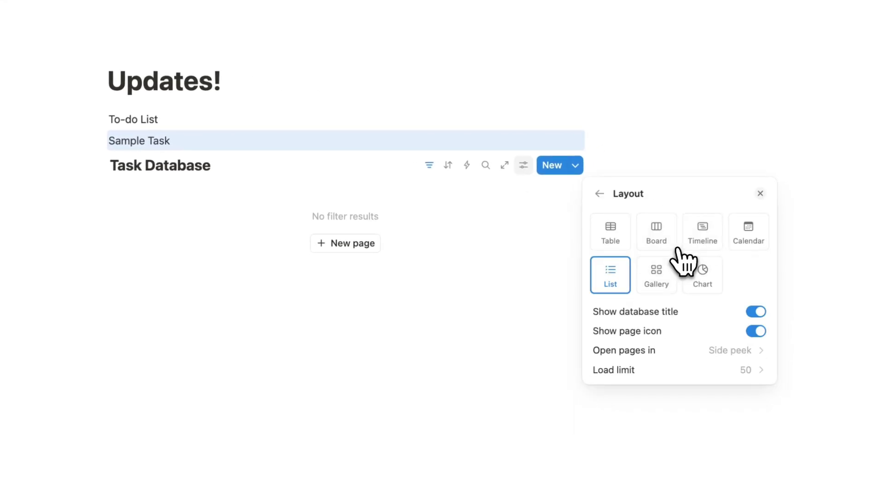
{"action": "left_click", "coordinate": [669, 290]}
{"action": "left_click_drag", "start_coordinate": [234, 181], "coordinate": [340, 249]}
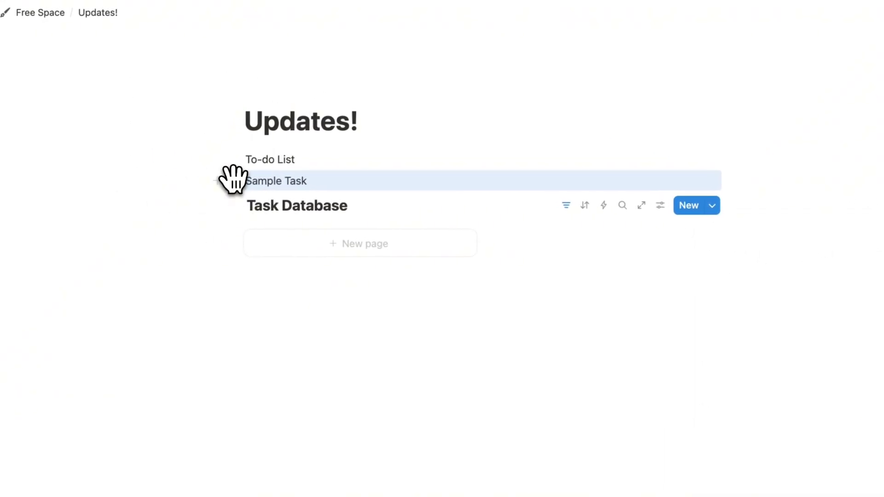
{"action": "left_click", "coordinate": [522, 225]}
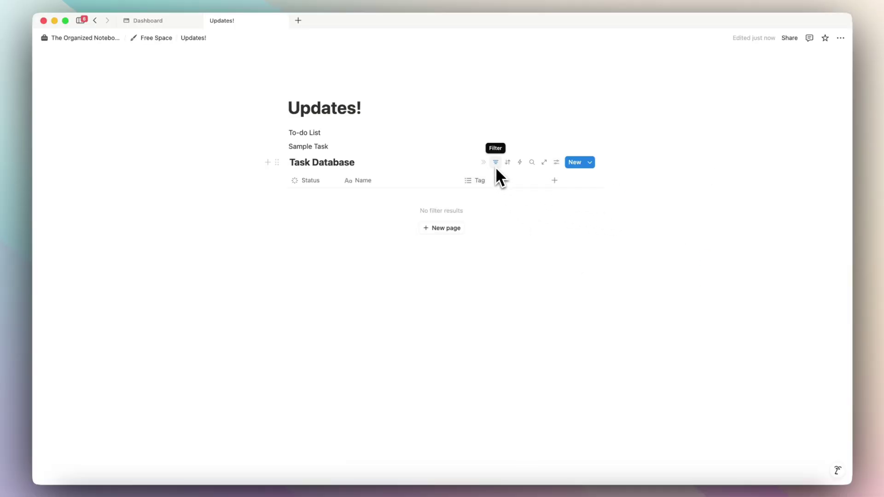
Group the Task Database by Status, revealing the Not started, In progress and Done groups.
{"action": "left_click", "coordinate": [556, 163]}
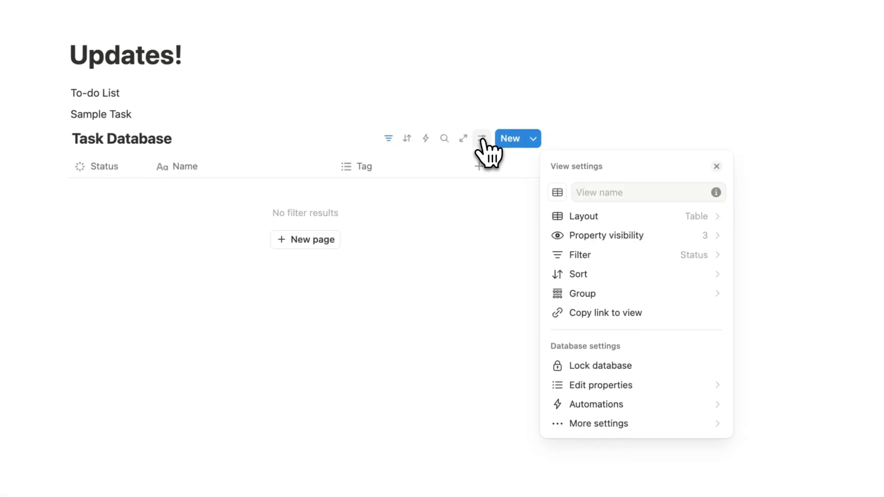
{"action": "left_click", "coordinate": [626, 295]}
{"action": "left_click", "coordinate": [611, 274]}
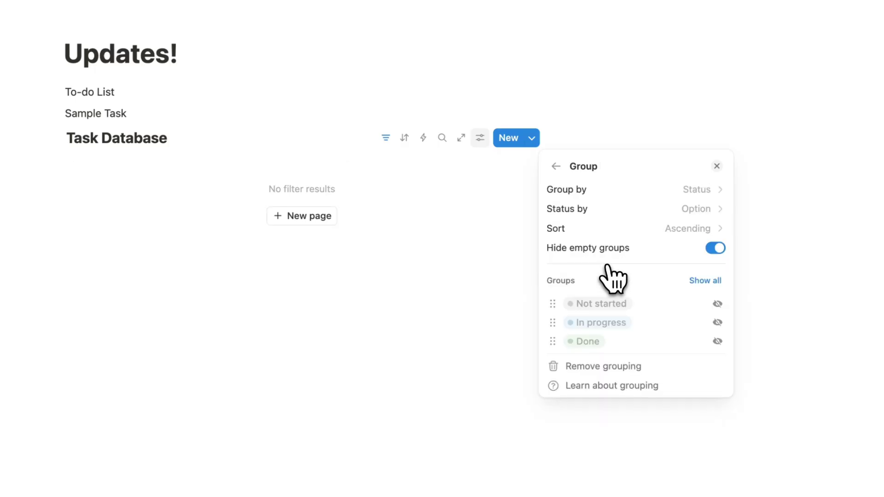
{"action": "left_click", "coordinate": [717, 304]}
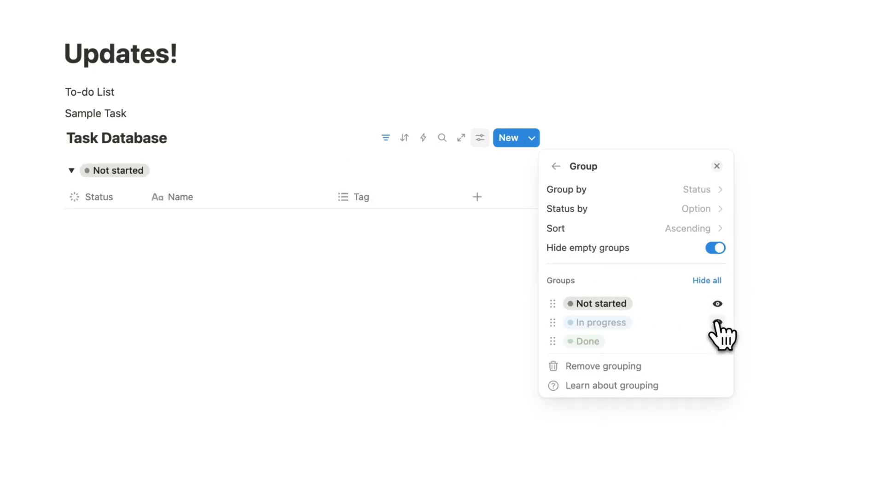
{"action": "left_click", "coordinate": [718, 323]}
{"action": "left_click", "coordinate": [717, 341]}
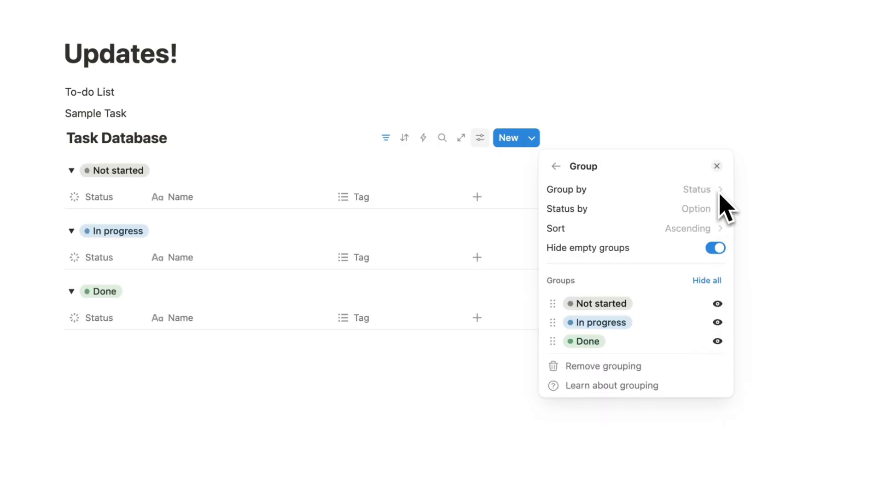
{"action": "left_click", "coordinate": [717, 166]}
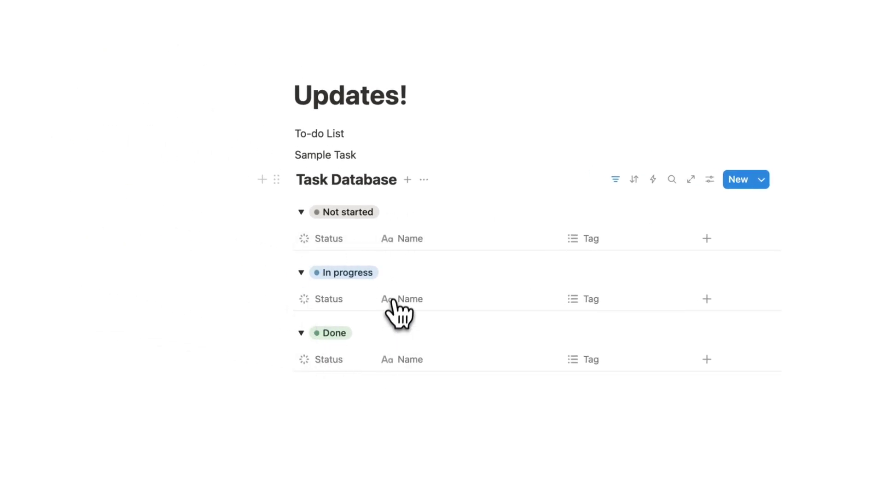
Add three unnamed rows to the Not started group.
{"action": "left_click", "coordinate": [408, 213]}
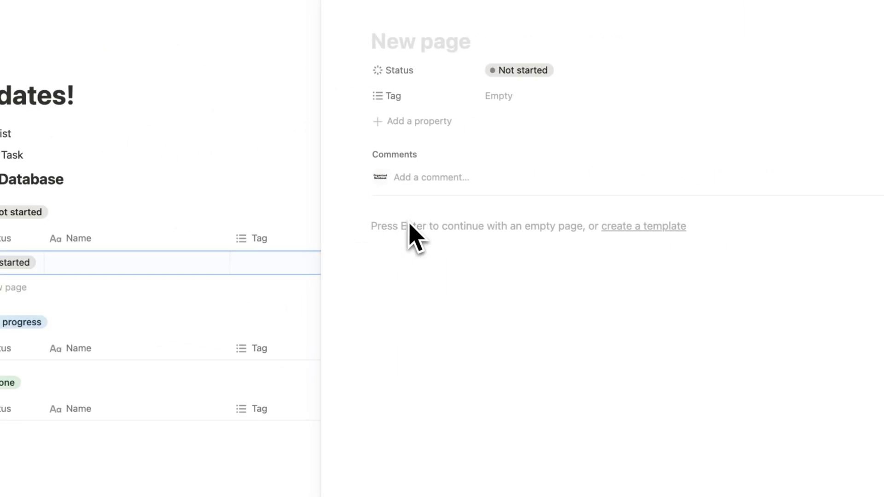
{"action": "left_click", "coordinate": [373, 31]}
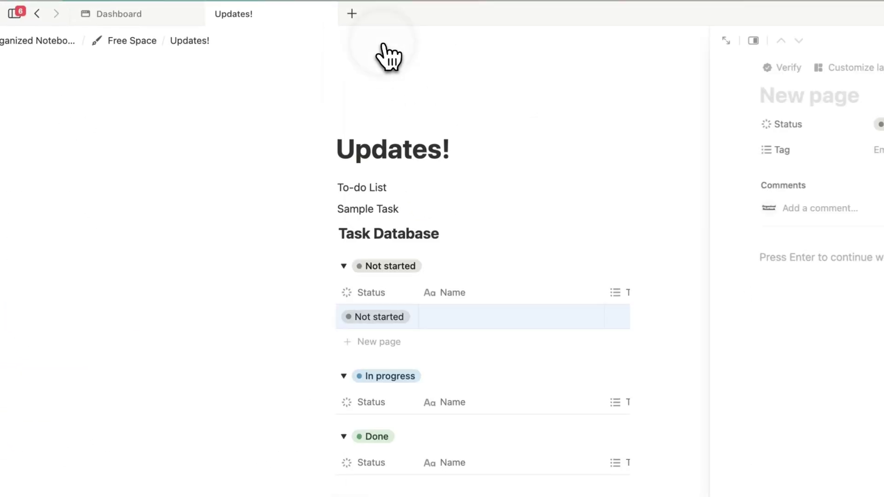
{"action": "left_click", "coordinate": [378, 346]}
{"action": "left_click", "coordinate": [364, 293]}
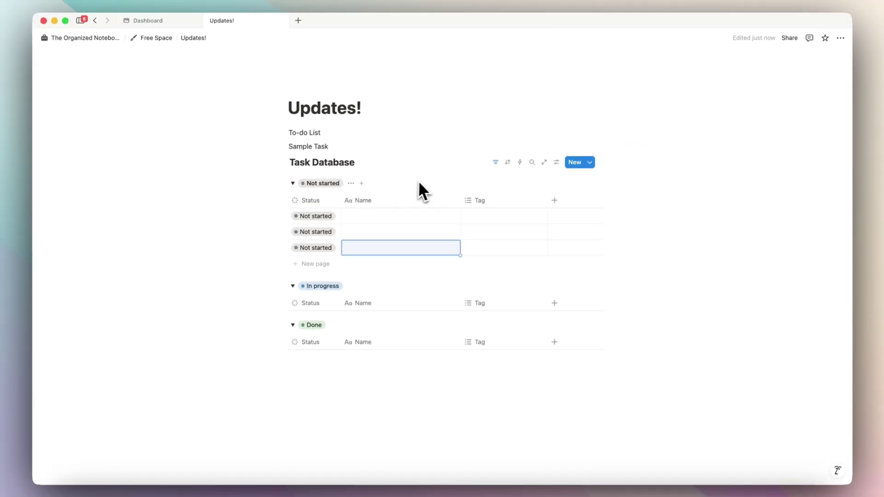
Delete the Status filter so the Done Sample Task row shows again.
{"action": "left_click", "coordinate": [495, 162]}
{"action": "left_click", "coordinate": [353, 146]}
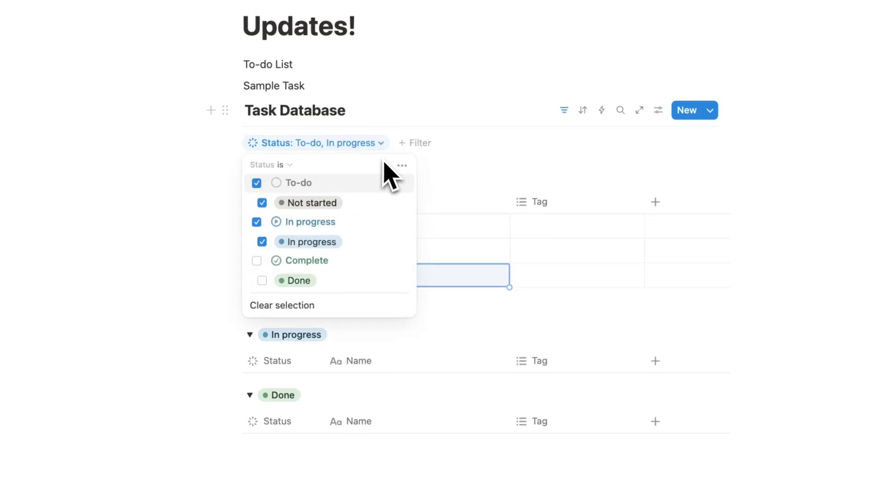
{"action": "left_click", "coordinate": [405, 166]}
{"action": "left_click", "coordinate": [461, 172]}
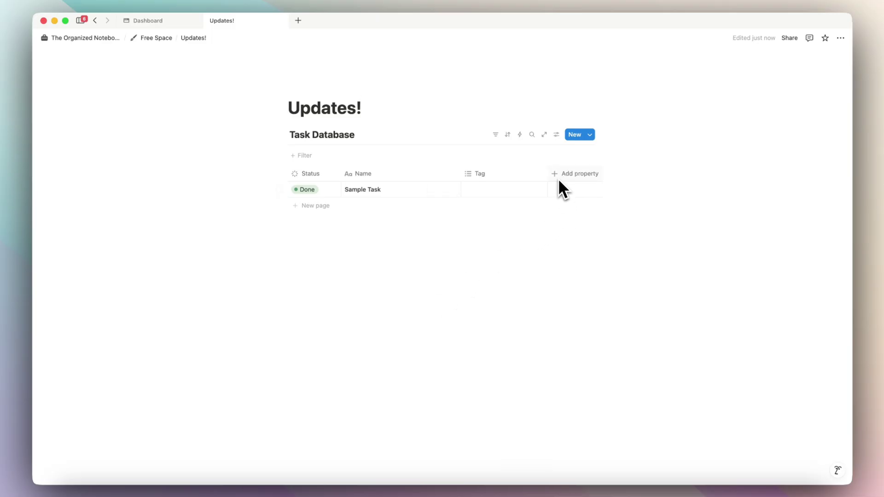
Add a Due Date property of type Date to the Task Database.
{"action": "left_click", "coordinate": [573, 177]}
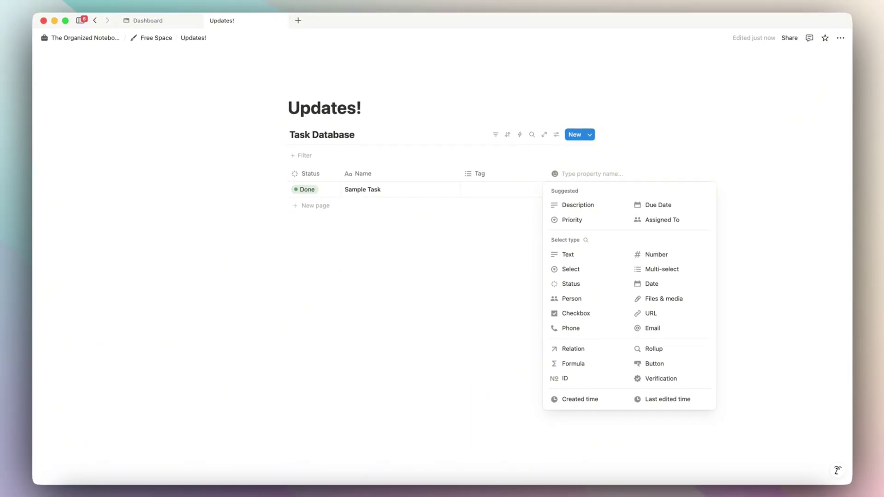
{"action": "type", "text": "Due Date"}
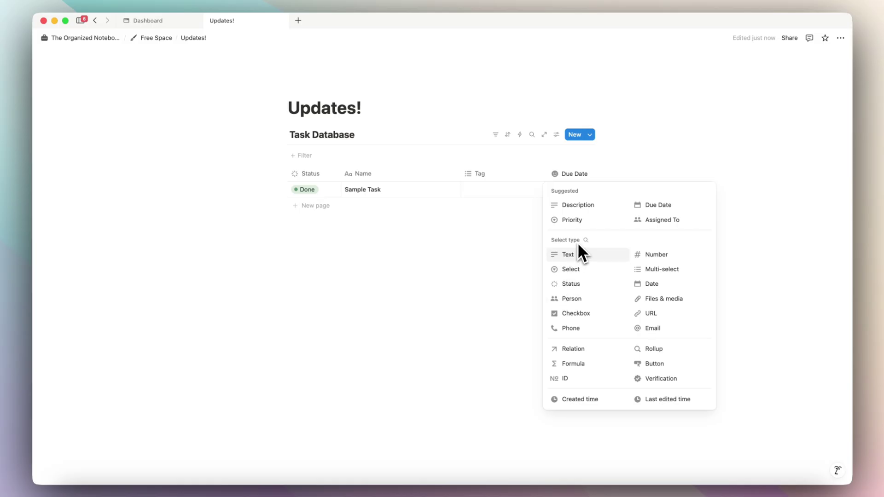
{"action": "left_click", "coordinate": [649, 284]}
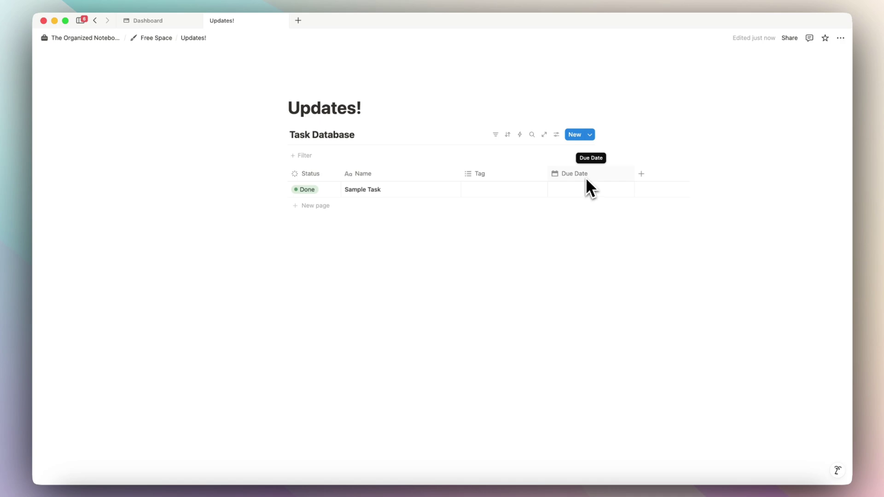
{"action": "left_click", "coordinate": [556, 134]}
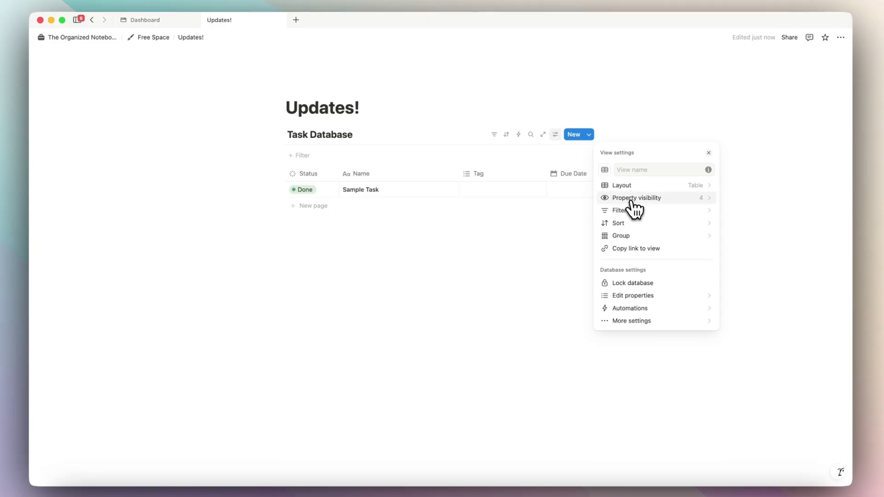
{"action": "left_click", "coordinate": [627, 198]}
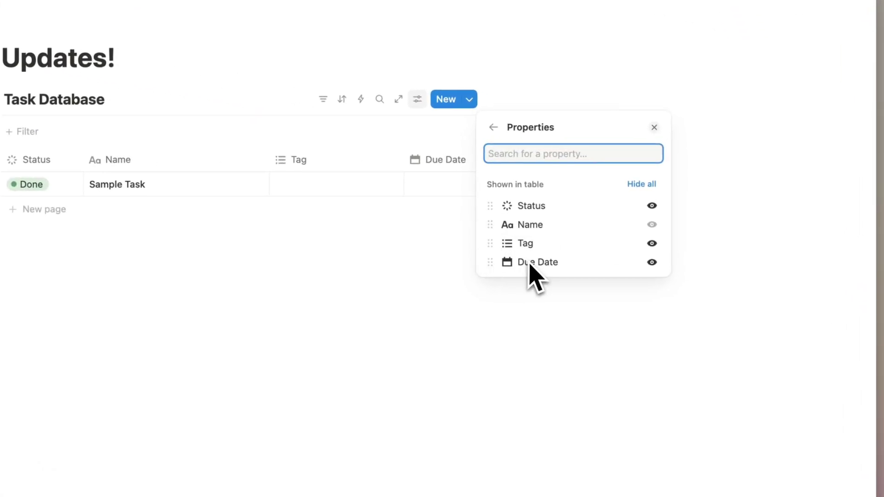
{"action": "left_click", "coordinate": [652, 263]}
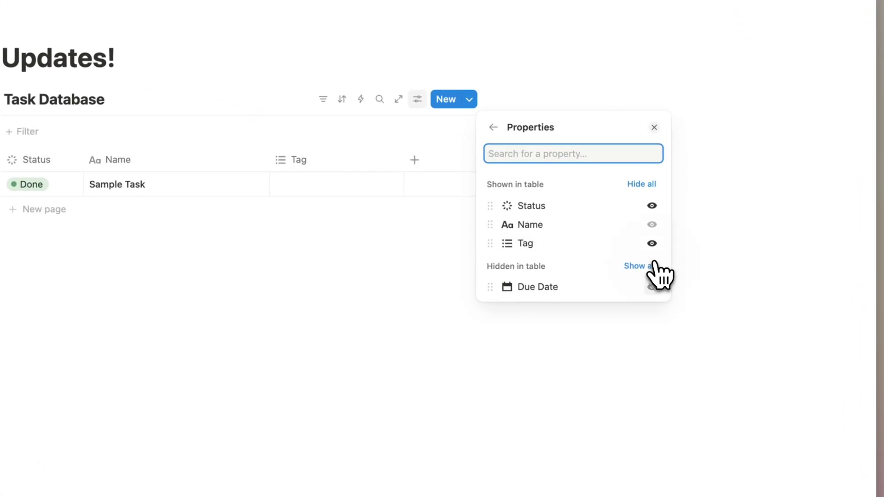
{"action": "left_click", "coordinate": [652, 286]}
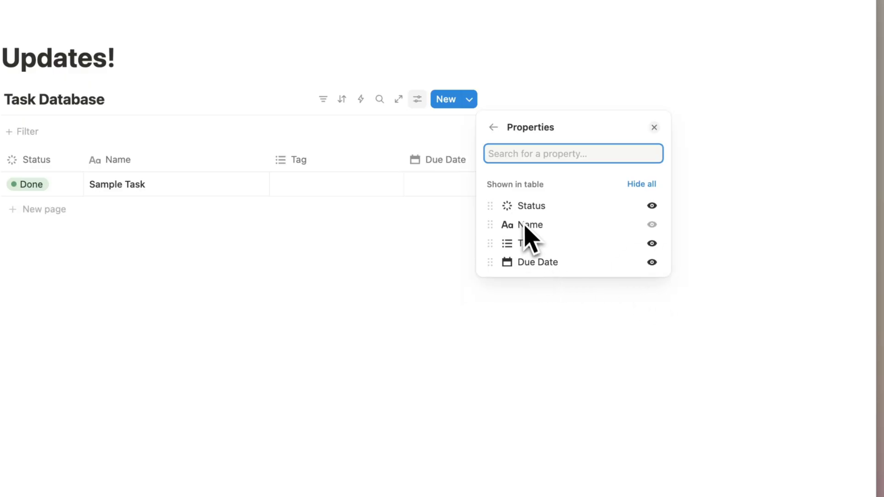
{"action": "left_click", "coordinate": [493, 127]}
{"action": "left_click", "coordinate": [519, 349]}
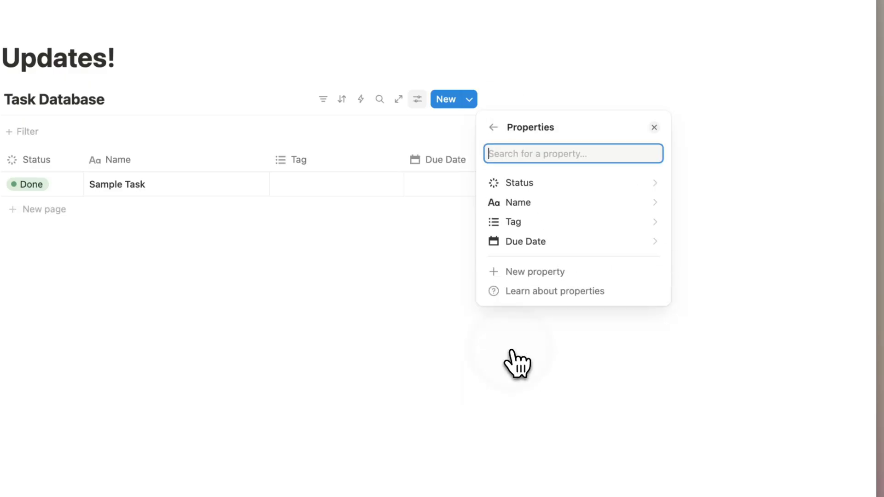
{"action": "left_click", "coordinate": [541, 243]}
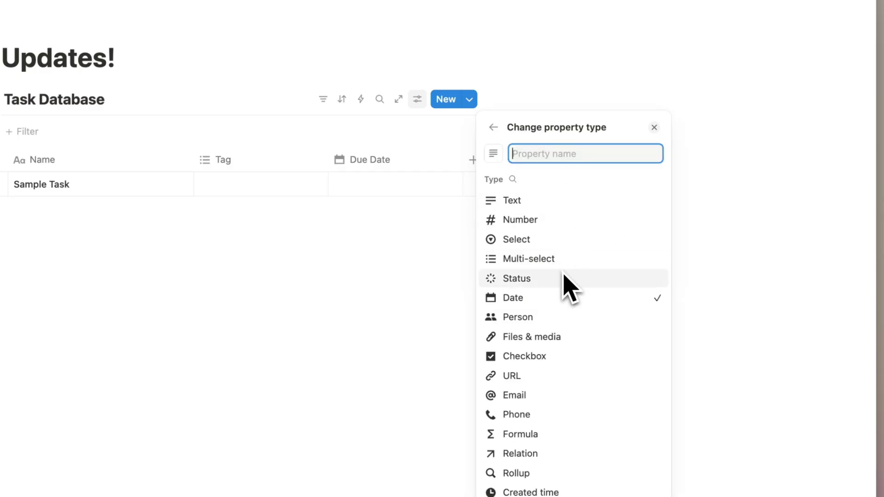
{"action": "left_click", "coordinate": [493, 127]}
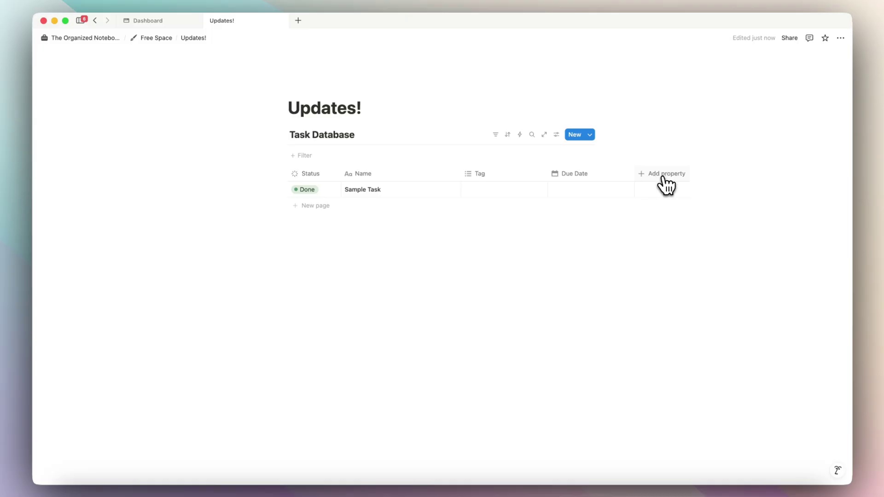
Add a Text property column and start its AI autofill setup.
{"action": "left_click", "coordinate": [665, 177]}
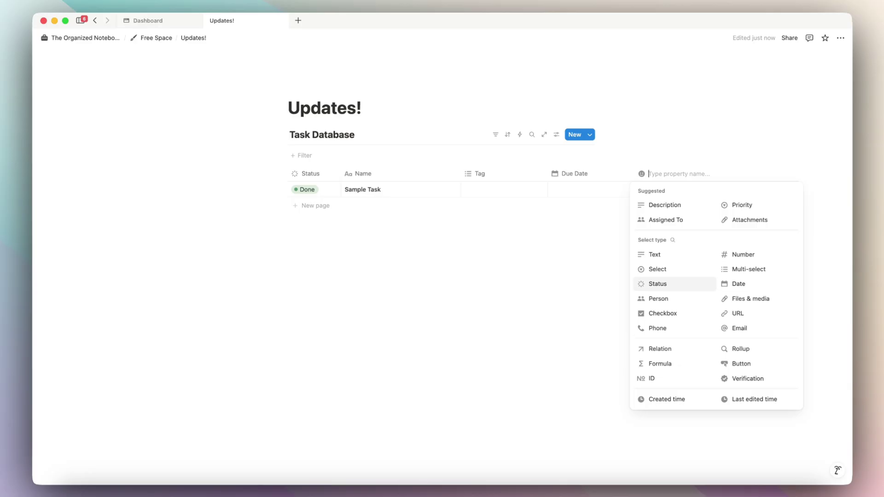
{"action": "scroll", "coordinate": [674, 284], "scroll_direction": "down", "scroll_amount": 2}
{"action": "scroll", "coordinate": [674, 328], "scroll_direction": "up", "scroll_amount": 2}
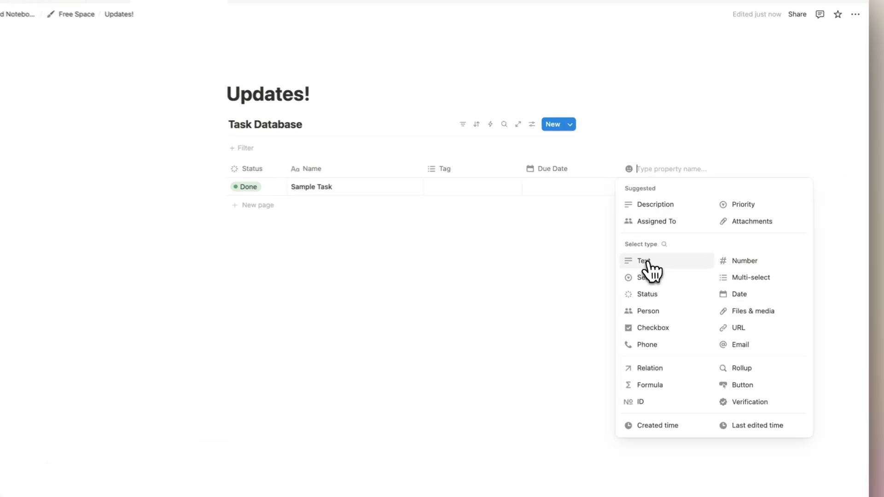
{"action": "left_click", "coordinate": [647, 261]}
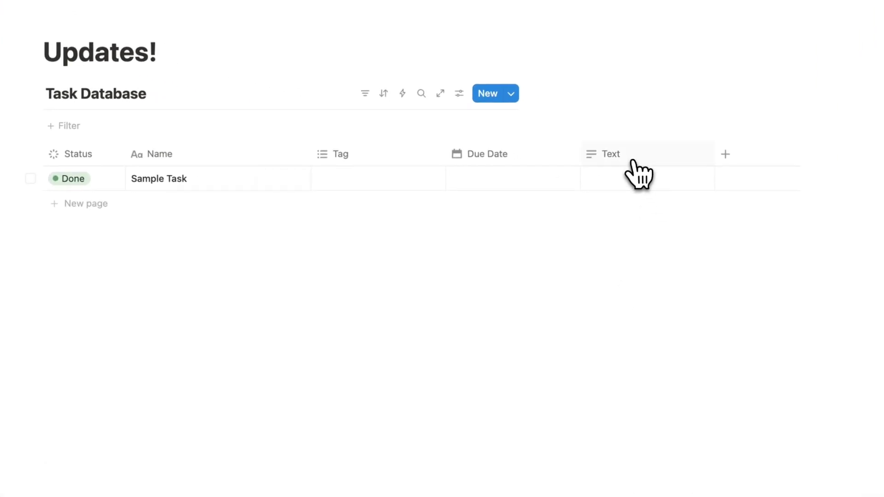
{"action": "left_click", "coordinate": [639, 166]}
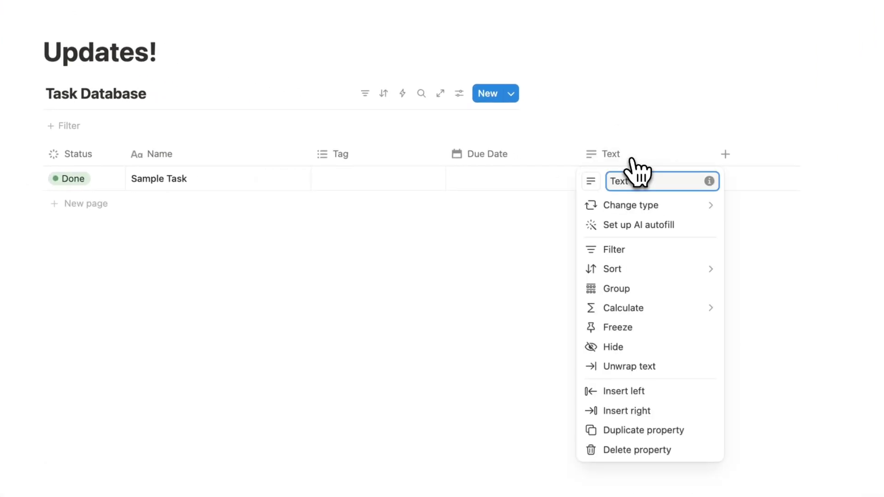
{"action": "left_click", "coordinate": [624, 226]}
Have AI fill the Text column with a Summary, with auto-update turned on.
{"action": "left_click", "coordinate": [669, 148]}
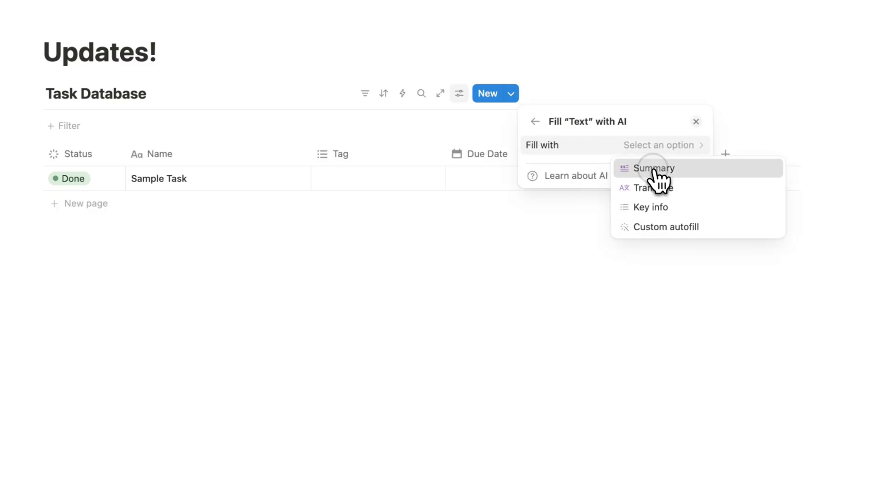
{"action": "left_click", "coordinate": [656, 172]}
{"action": "left_click", "coordinate": [635, 241]}
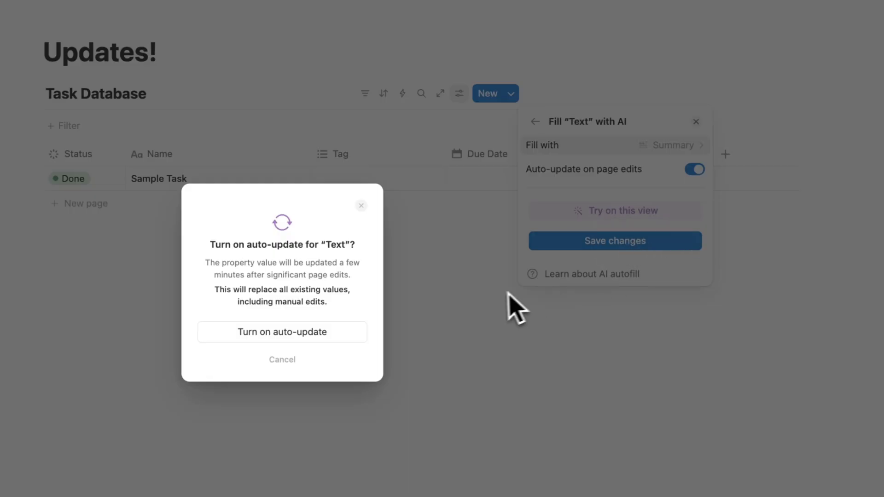
{"action": "left_click", "coordinate": [349, 332]}
{"action": "left_click", "coordinate": [517, 345]}
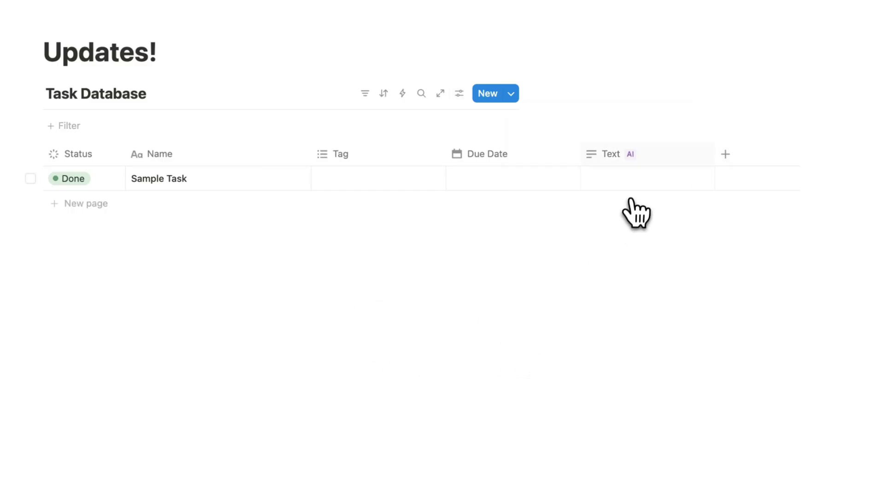
Review the Text column's AI autofill settings and close the menus.
{"action": "left_click", "coordinate": [630, 158]}
{"action": "left_click", "coordinate": [656, 206]}
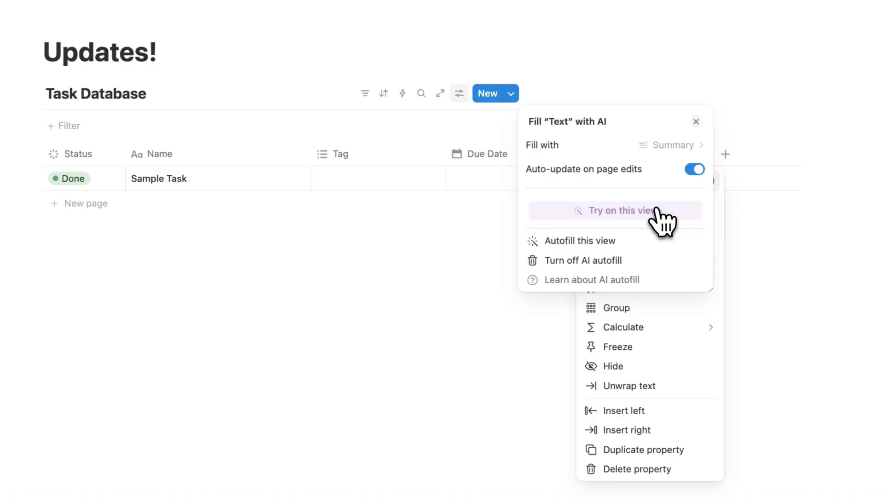
{"action": "left_click", "coordinate": [718, 253]}
{"action": "left_click", "coordinate": [700, 248]}
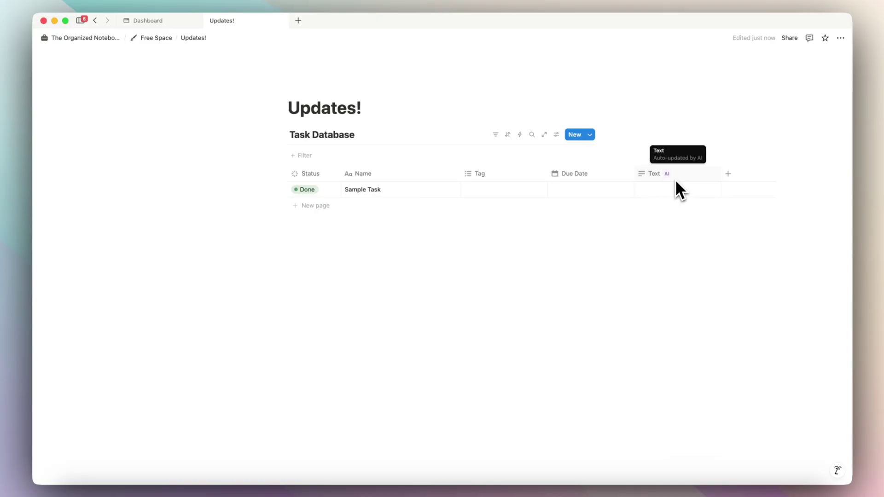
Add a Number property column, searching the types for 'num'.
{"action": "left_click", "coordinate": [723, 176]}
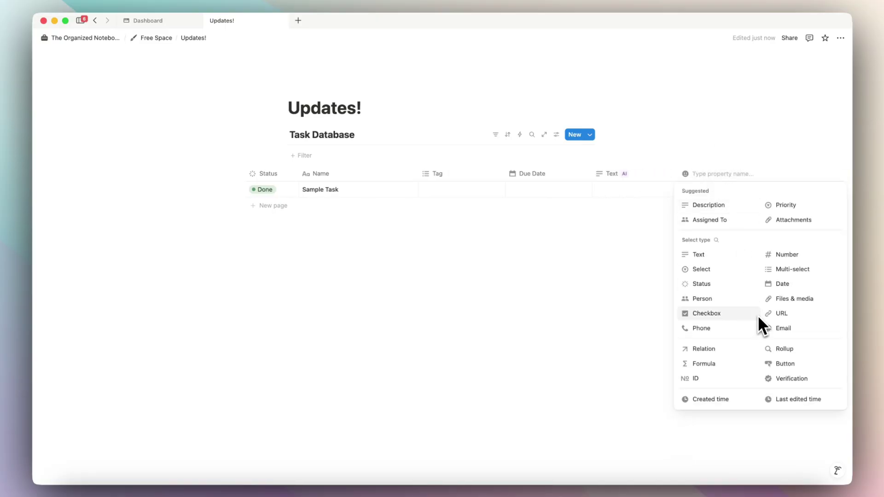
{"action": "scroll", "coordinate": [762, 376], "scroll_direction": "down", "scroll_amount": 1}
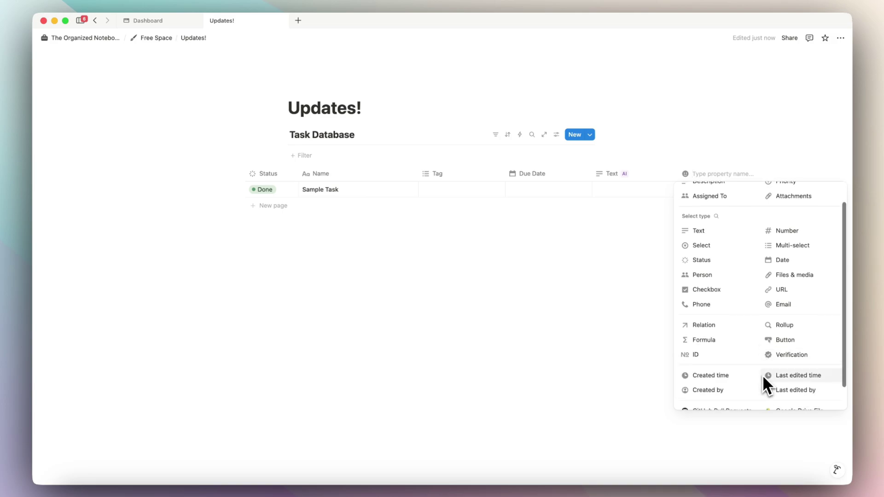
{"action": "scroll", "coordinate": [733, 378], "scroll_direction": "up", "scroll_amount": 1}
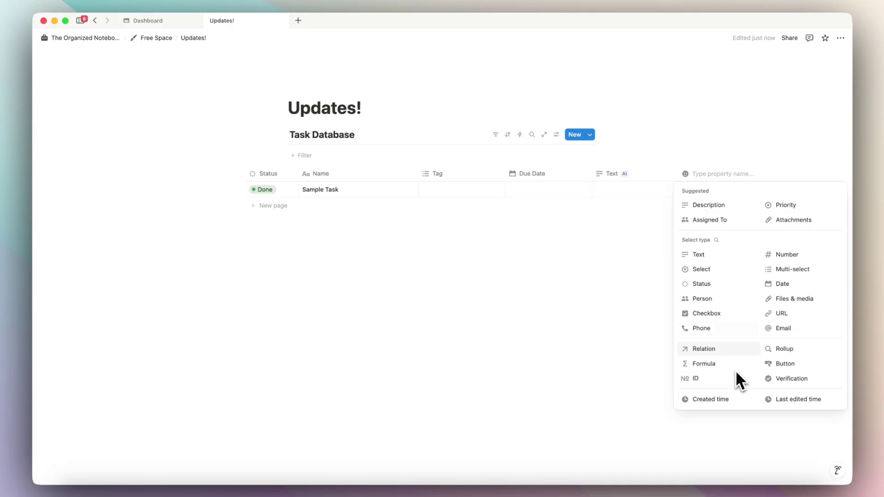
{"action": "left_click", "coordinate": [717, 240]}
{"action": "type", "text": "num"}
{"action": "left_click", "coordinate": [674, 325]}
{"action": "left_click_drag", "start_coordinate": [690, 236], "coordinate": [680, 222]}
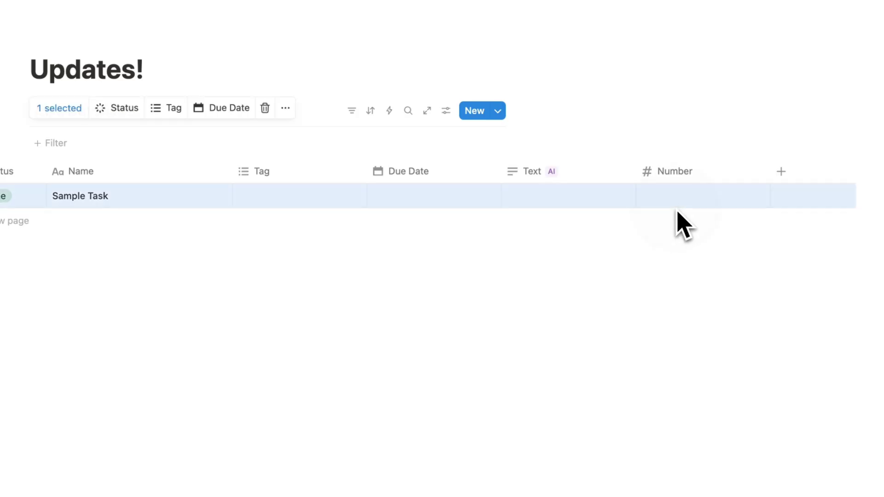
Check which types the Number column could become, then leave it unchanged.
{"action": "left_click", "coordinate": [676, 211]}
{"action": "left_click", "coordinate": [675, 174]}
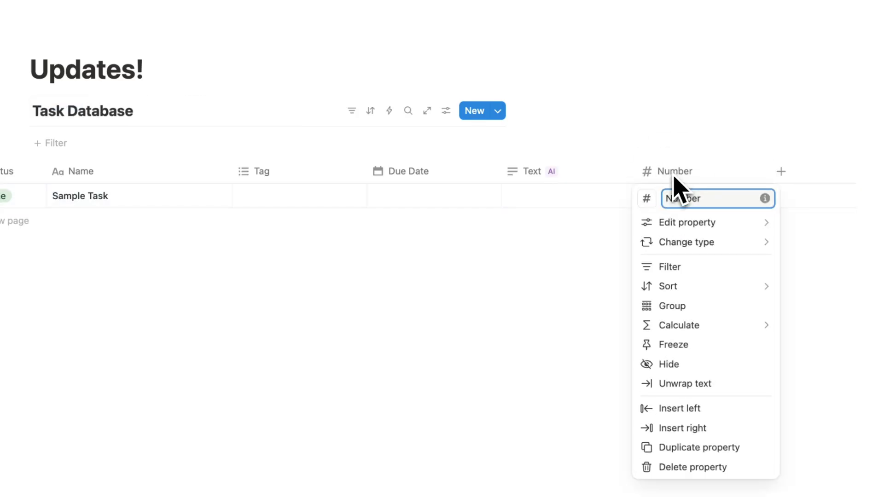
{"action": "left_click", "coordinate": [711, 244]}
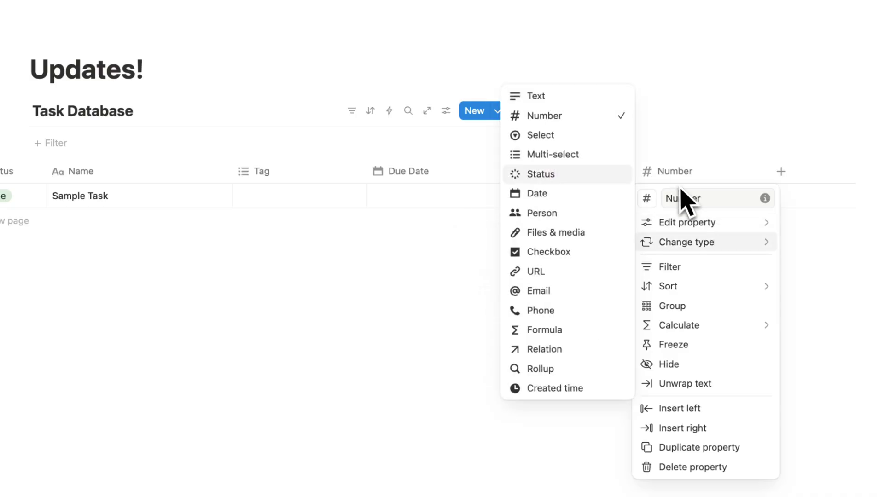
{"action": "left_click", "coordinate": [671, 163]}
Change the Text property to Multi-select and turn on its AI autofill.
{"action": "left_click", "coordinate": [559, 181]}
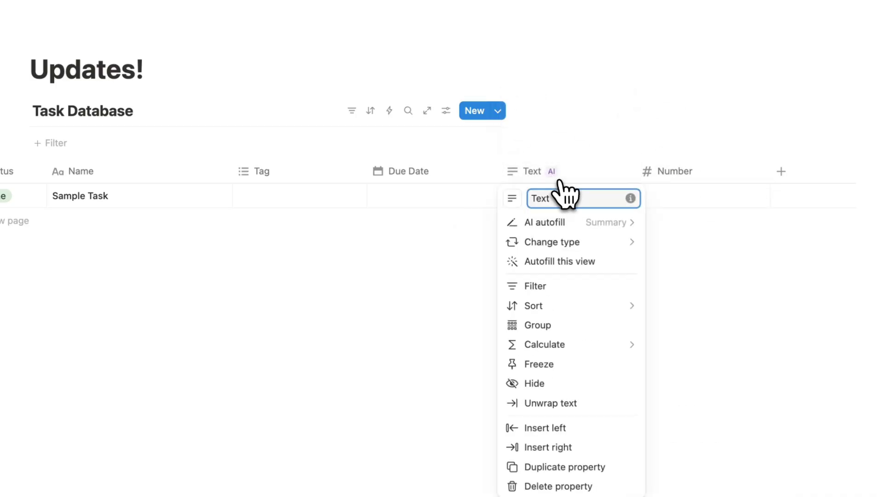
{"action": "mouse_move", "coordinate": [553, 242]}
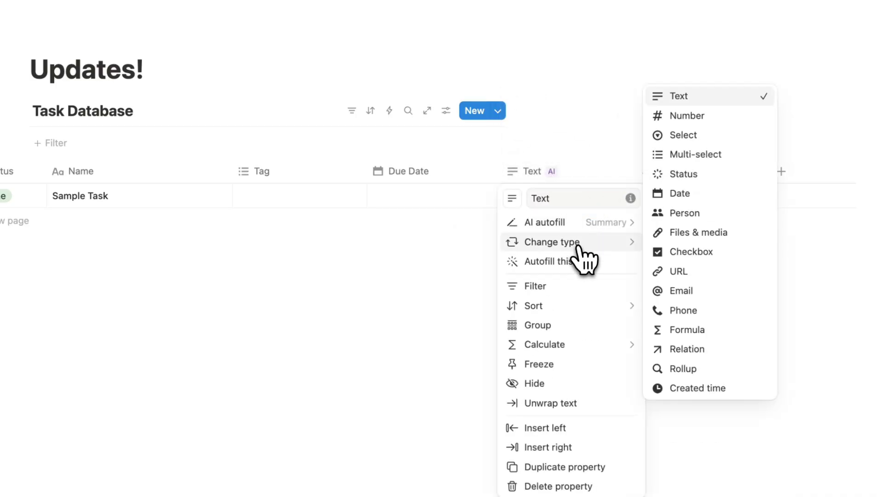
{"action": "left_click", "coordinate": [705, 155]}
{"action": "left_click", "coordinate": [423, 179]}
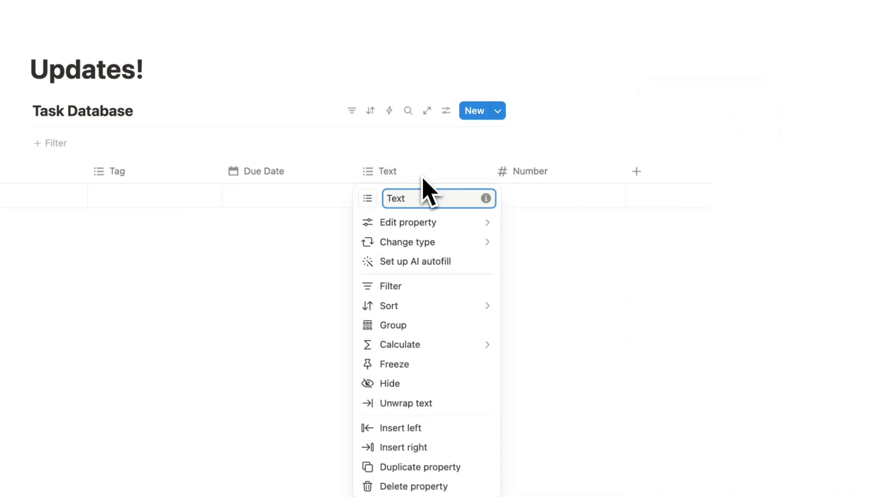
{"action": "left_click", "coordinate": [419, 263]}
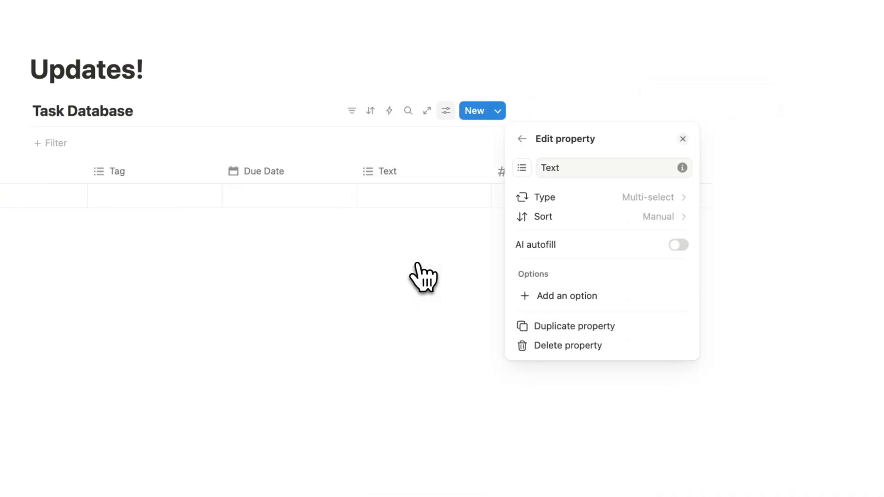
{"action": "left_click", "coordinate": [678, 244]}
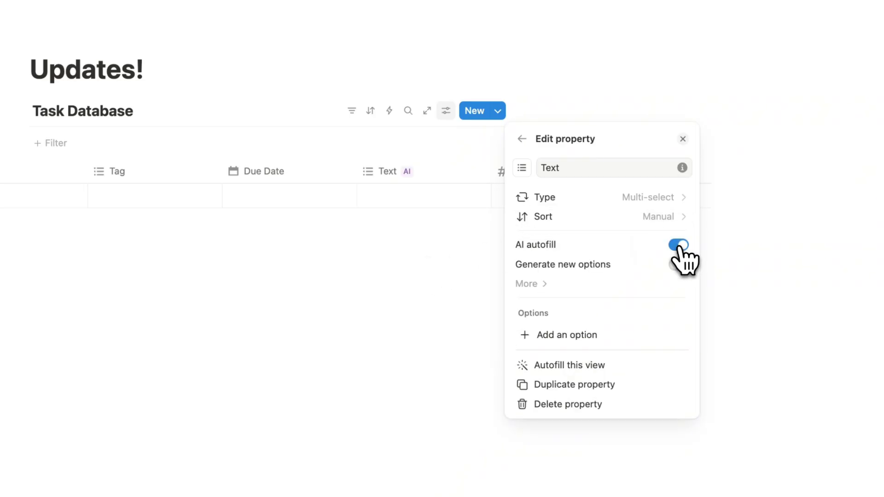
{"action": "left_click", "coordinate": [418, 249]}
{"action": "left_click", "coordinate": [404, 198]}
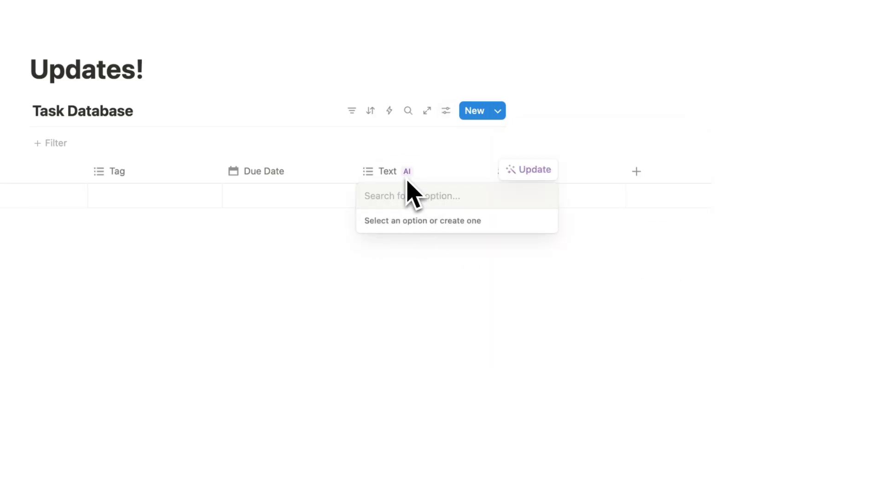
{"action": "key", "text": "Escape"}
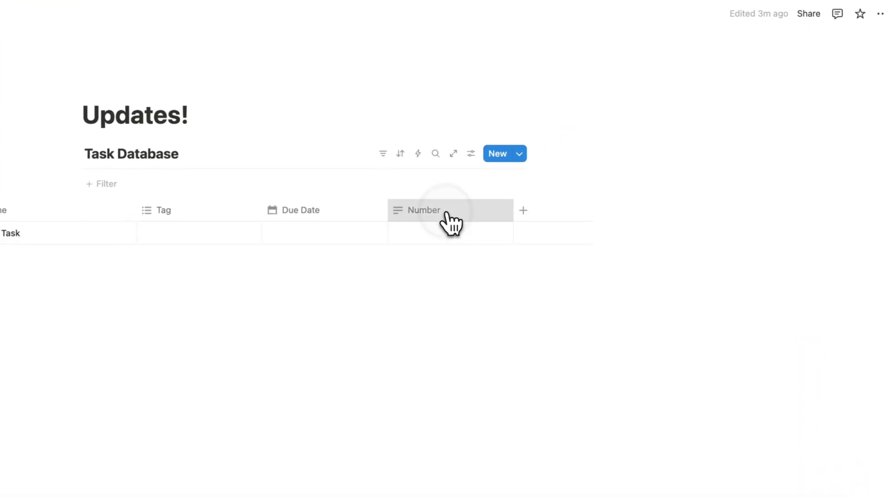
Look at the AI autofill choices for the Number column without applying any.
{"action": "left_click", "coordinate": [534, 175]}
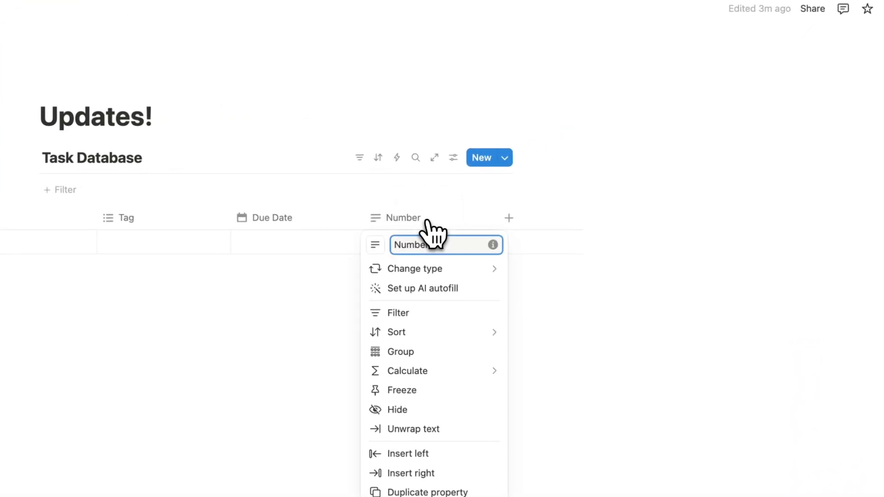
{"action": "left_click", "coordinate": [434, 294]}
{"action": "left_click", "coordinate": [647, 216]}
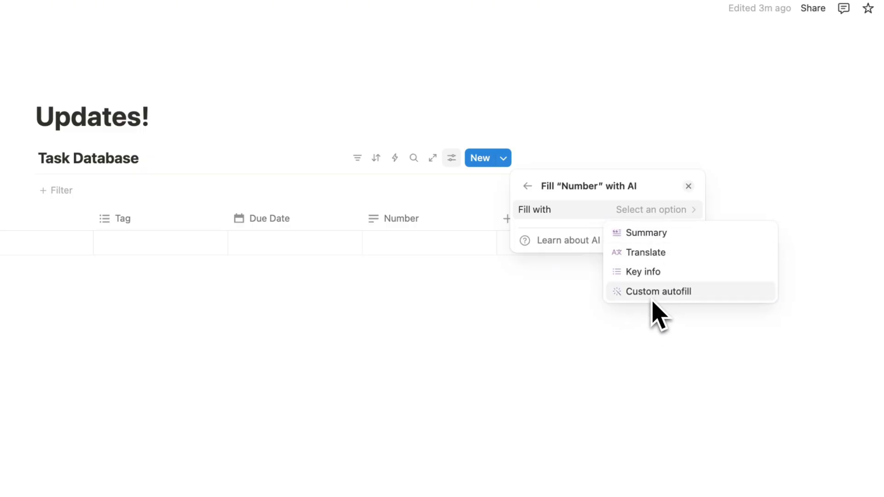
{"action": "left_click", "coordinate": [433, 236]}
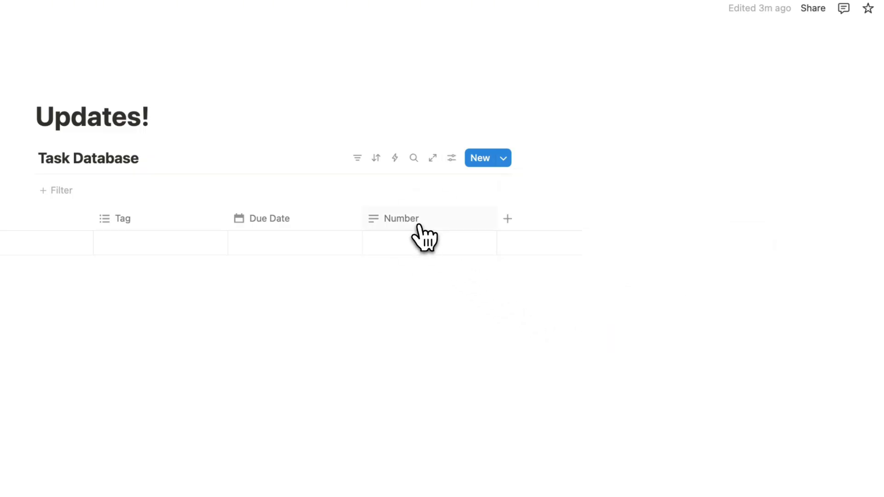
{"action": "left_click", "coordinate": [420, 224]}
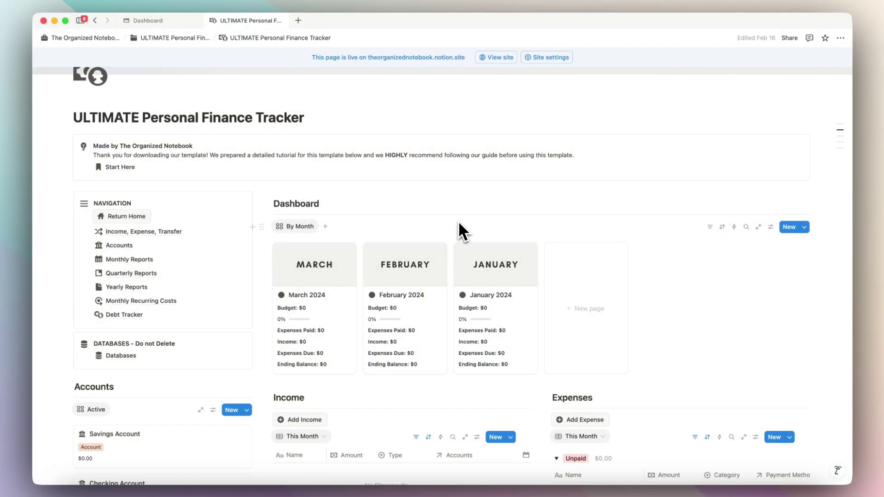
{"action": "scroll", "coordinate": [450, 224], "scroll_direction": "up", "scroll_amount": 2}
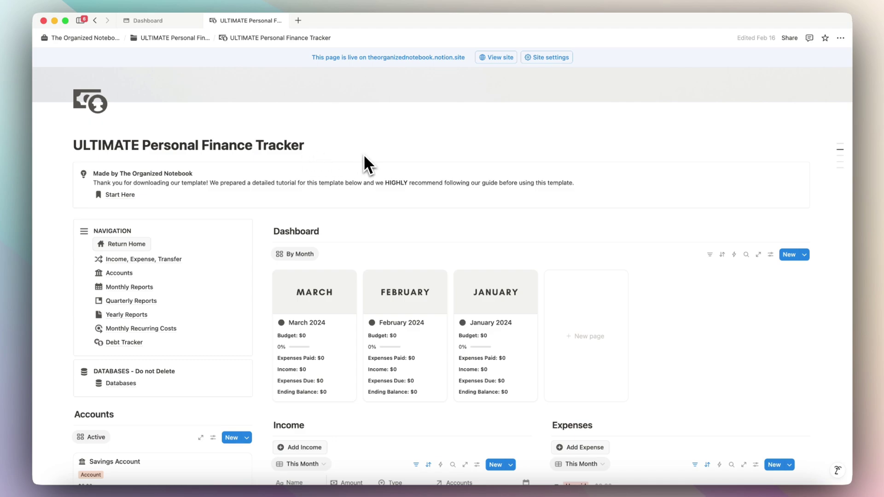
{"action": "scroll", "coordinate": [249, 155], "scroll_direction": "down", "scroll_amount": 3}
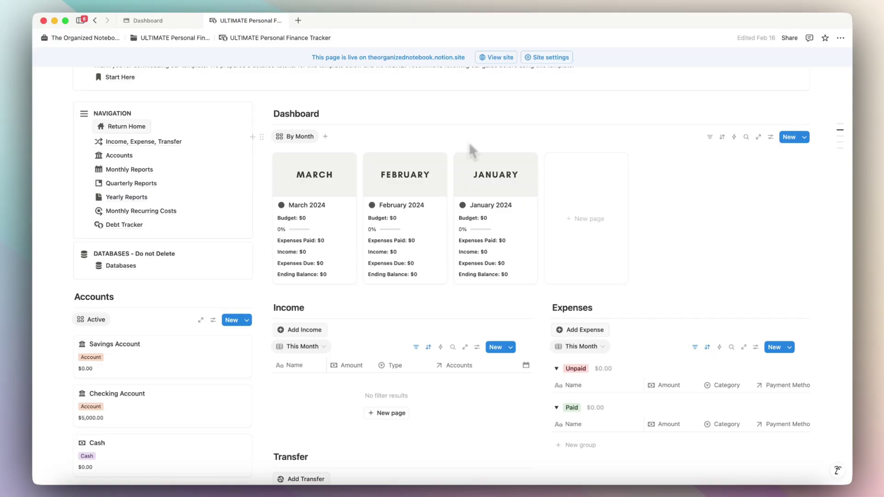
{"action": "scroll", "coordinate": [463, 207], "scroll_direction": "down", "scroll_amount": 5}
{"action": "scroll", "coordinate": [442, 208], "scroll_direction": "up", "scroll_amount": 1}
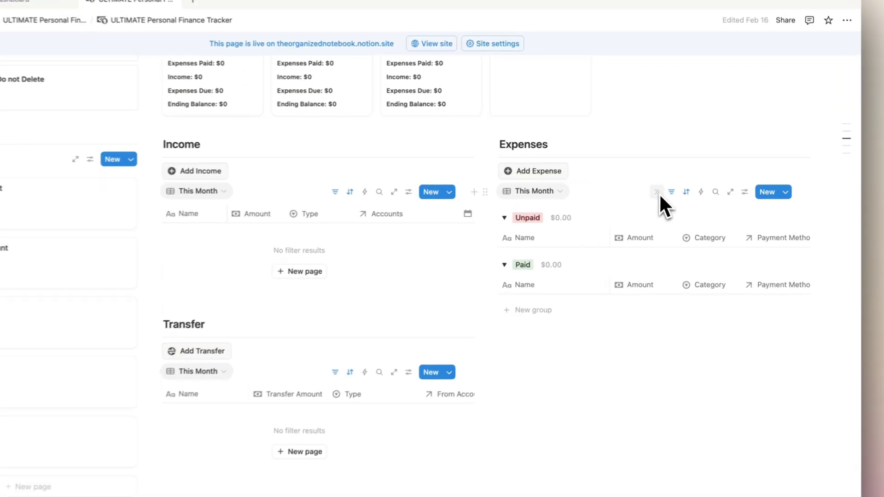
Expand the Expenses view tabs to show This Month and This Month (By Category).
{"action": "left_click", "coordinate": [685, 181]}
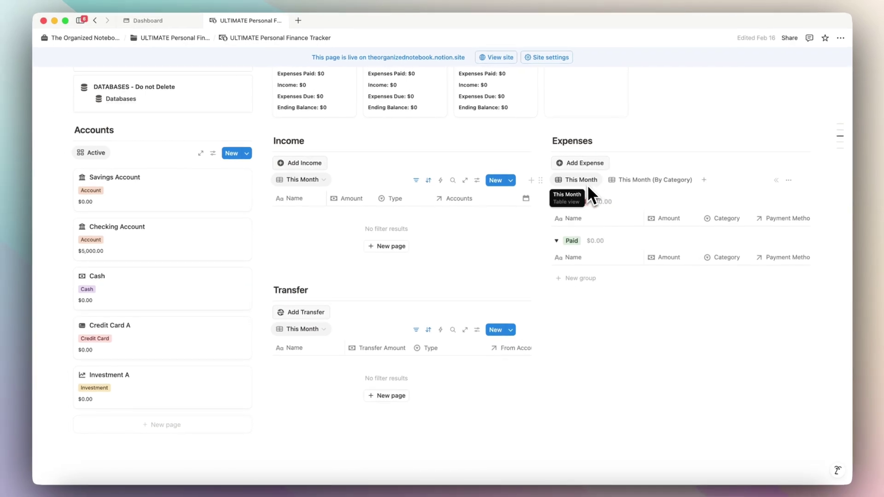
{"action": "scroll", "coordinate": [551, 167], "scroll_direction": "up", "scroll_amount": 2}
{"action": "scroll", "coordinate": [544, 170], "scroll_direction": "up", "scroll_amount": 1}
{"action": "scroll", "coordinate": [543, 171], "scroll_direction": "up", "scroll_amount": 1}
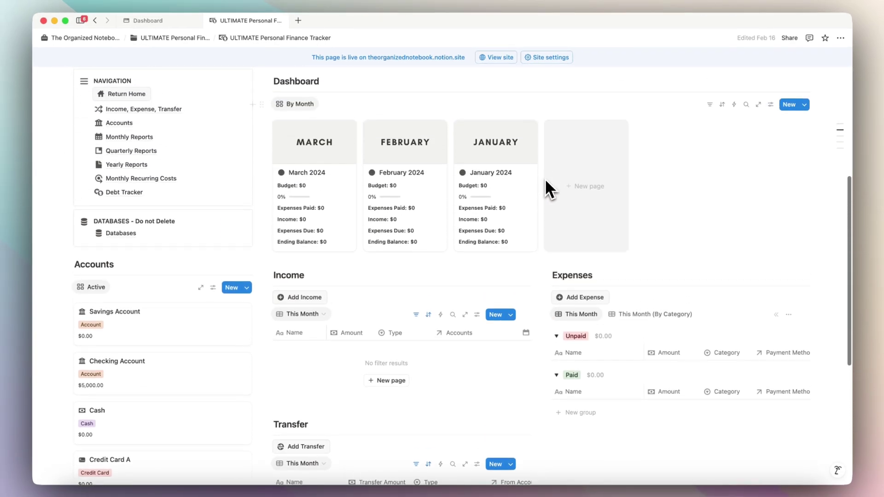
{"action": "mouse_move", "coordinate": [548, 302]}
{"action": "left_mouse_down"}
{"action": "mouse_move", "coordinate": [190, 128]}
{"action": "mouse_move", "coordinate": [138, 167]}
{"action": "left_mouse_up"}
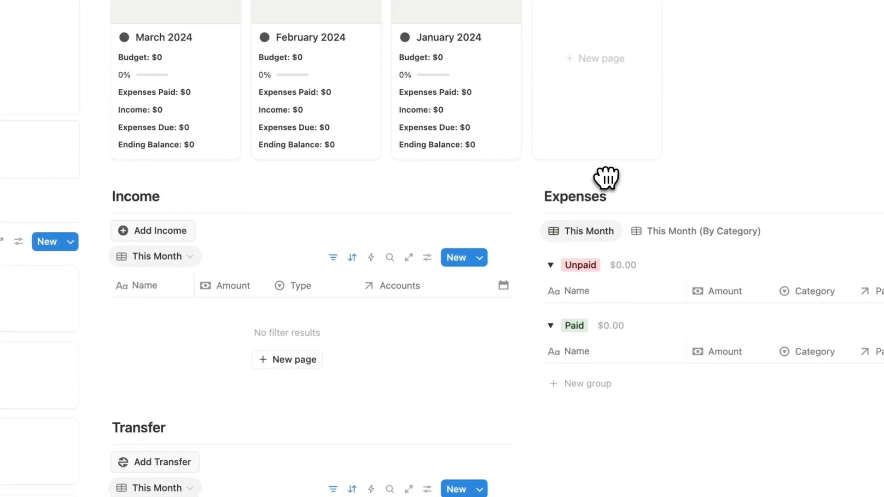
Add a block below Add Income, then remove it again with Backspace.
{"action": "left_click", "coordinate": [283, 243]}
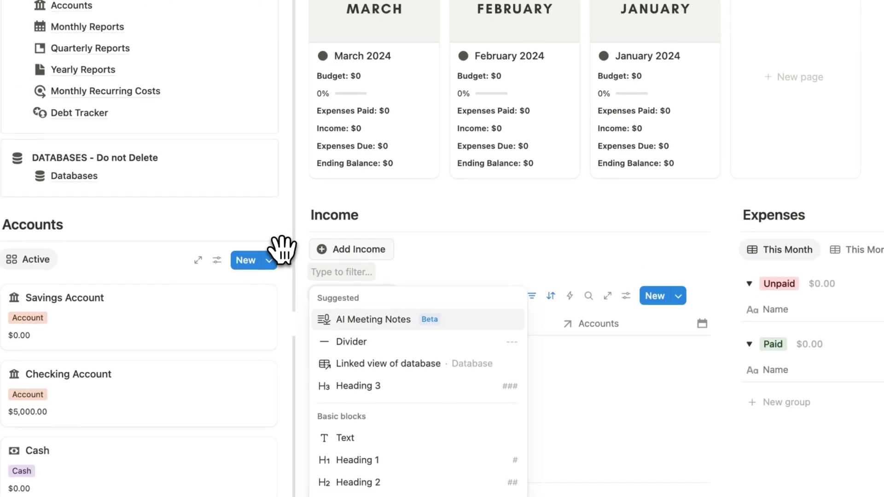
{"action": "type", "text": "/divi"}
{"action": "key", "text": "BackSpace"}
{"action": "key", "text": "BackSpace"}
{"action": "key", "text": "BackSpace"}
{"action": "key", "text": "BackSpace"}
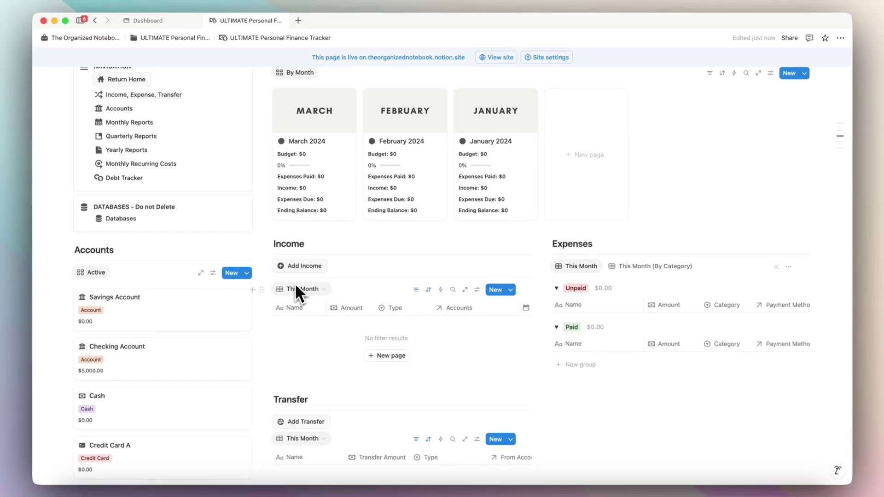
{"action": "mouse_move", "coordinate": [353, 250]}
{"action": "scroll", "coordinate": [318, 267], "scroll_direction": "up", "scroll_amount": 2}
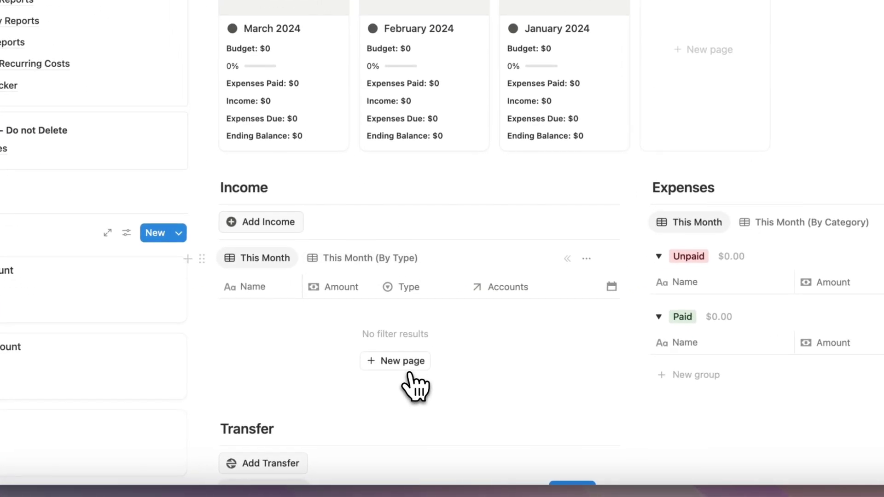
{"action": "scroll", "coordinate": [397, 418], "scroll_direction": "up", "scroll_amount": 1}
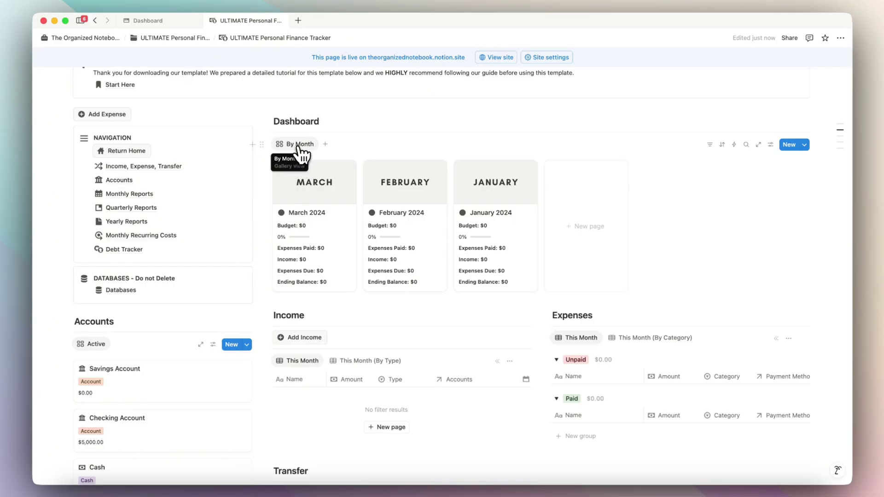
{"action": "scroll", "coordinate": [304, 183], "scroll_direction": "down", "scroll_amount": 2}
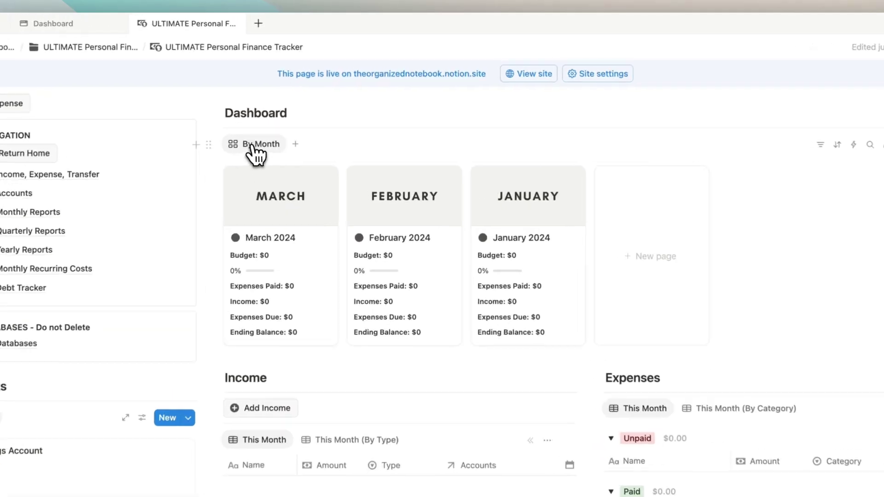
Give the By Month view a pin icon and clear its name so the tab shows only the icon.
{"action": "left_click", "coordinate": [299, 109]}
{"action": "left_click", "coordinate": [303, 136]}
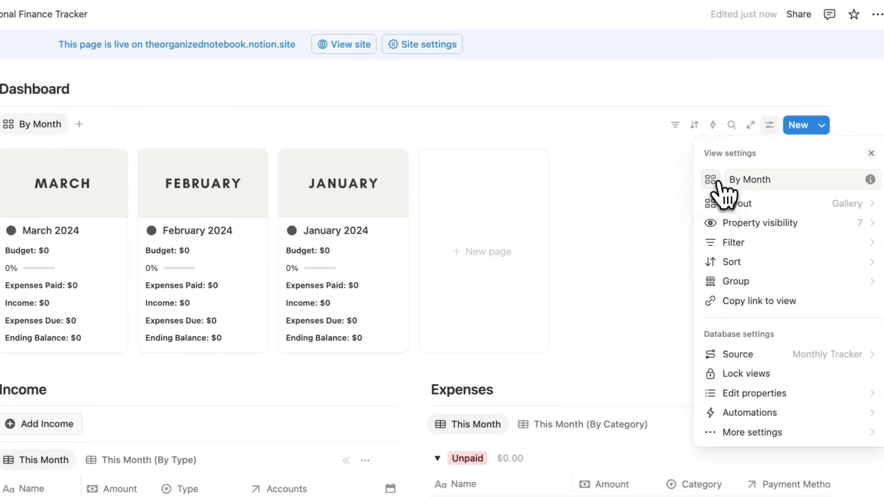
{"action": "left_click", "coordinate": [768, 190]}
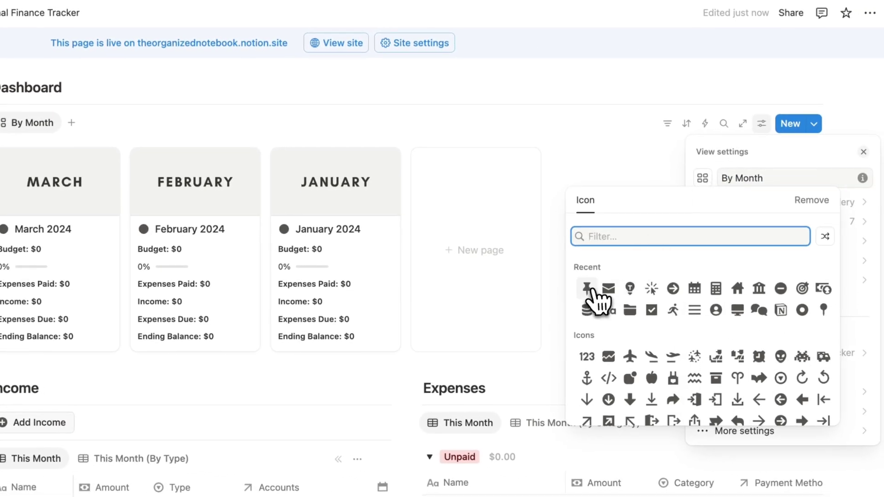
{"action": "left_click", "coordinate": [588, 288]}
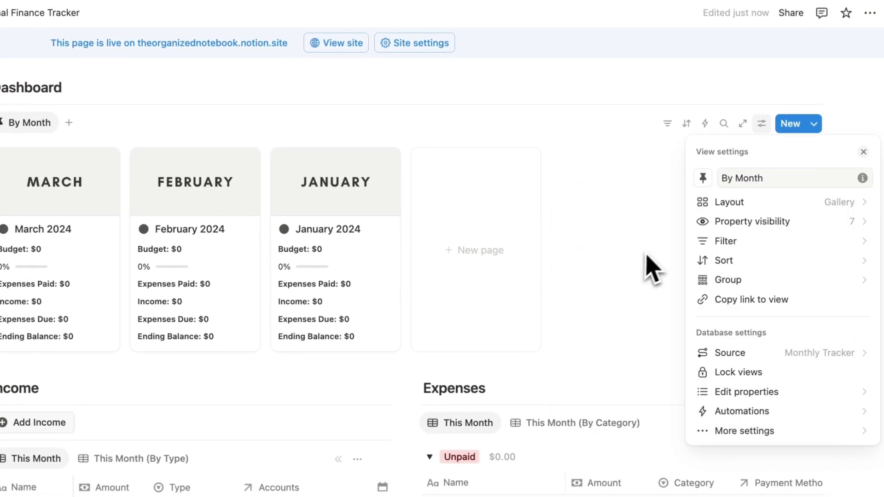
{"action": "left_click", "coordinate": [744, 178]}
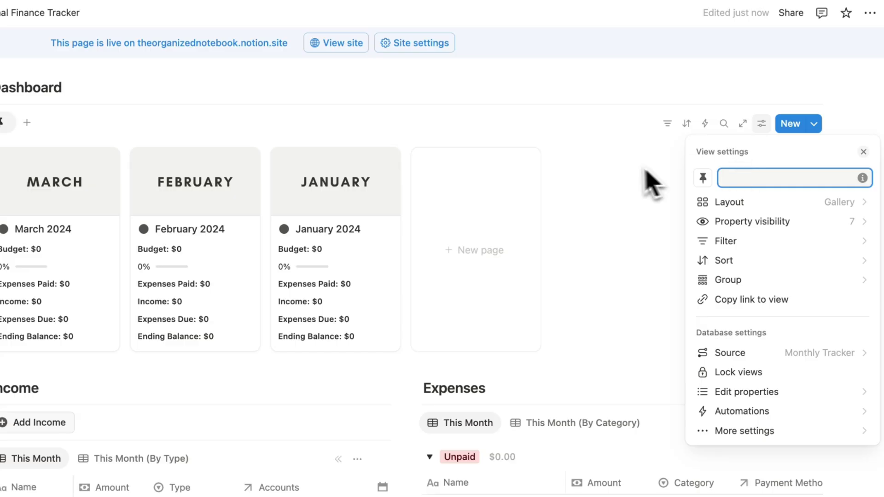
{"action": "left_click", "coordinate": [582, 174]}
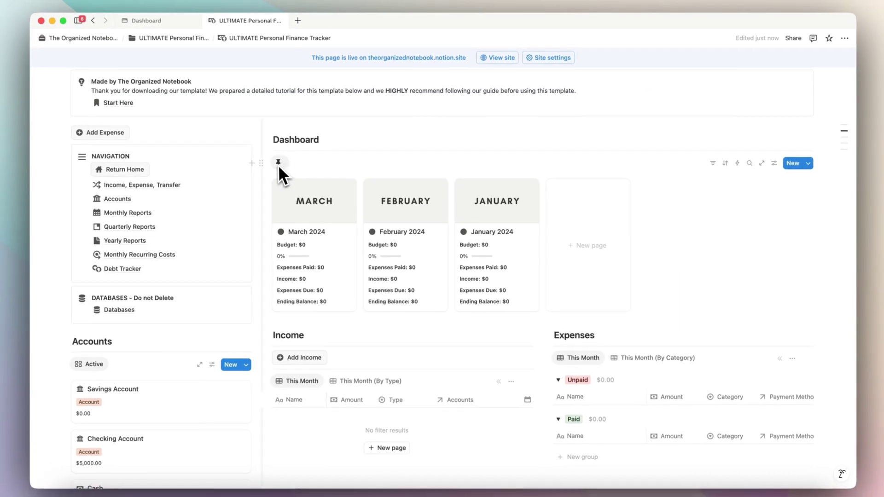
{"action": "mouse_move", "coordinate": [281, 167]}
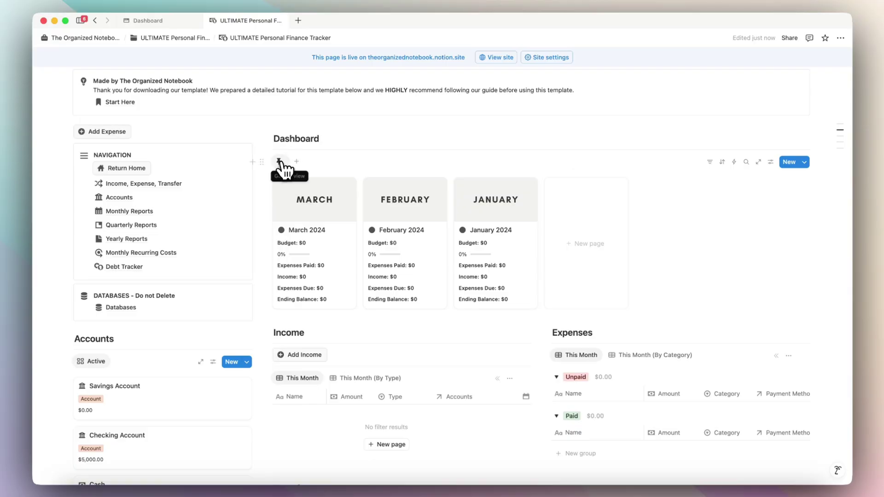
Duplicate the pinned Dashboard view.
{"action": "left_click", "coordinate": [281, 163]}
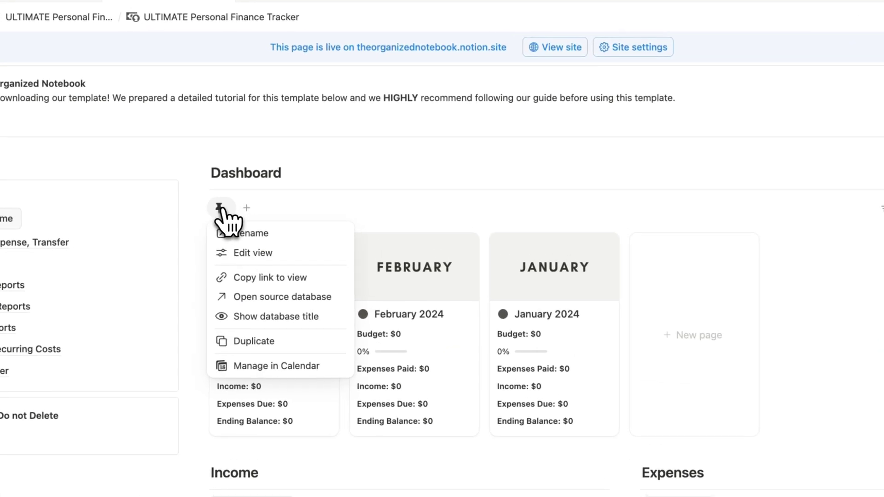
{"action": "left_click", "coordinate": [256, 252]}
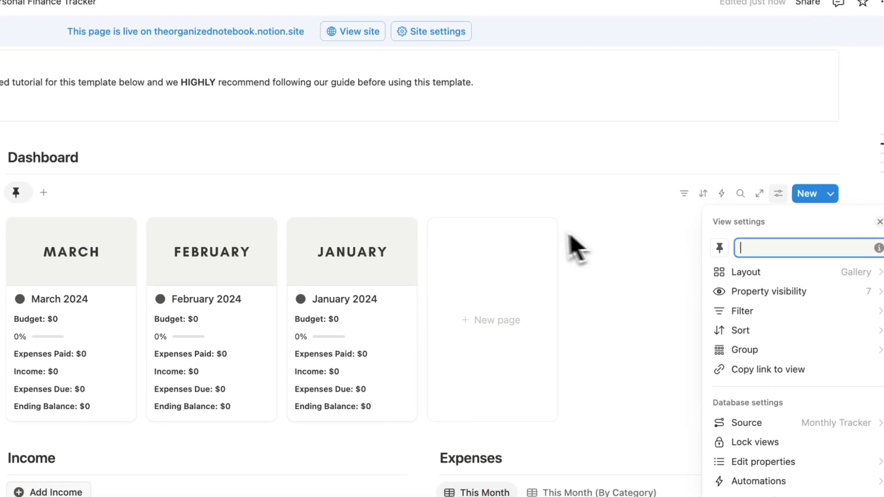
{"action": "left_click", "coordinate": [415, 174]}
{"action": "left_click", "coordinate": [188, 167]}
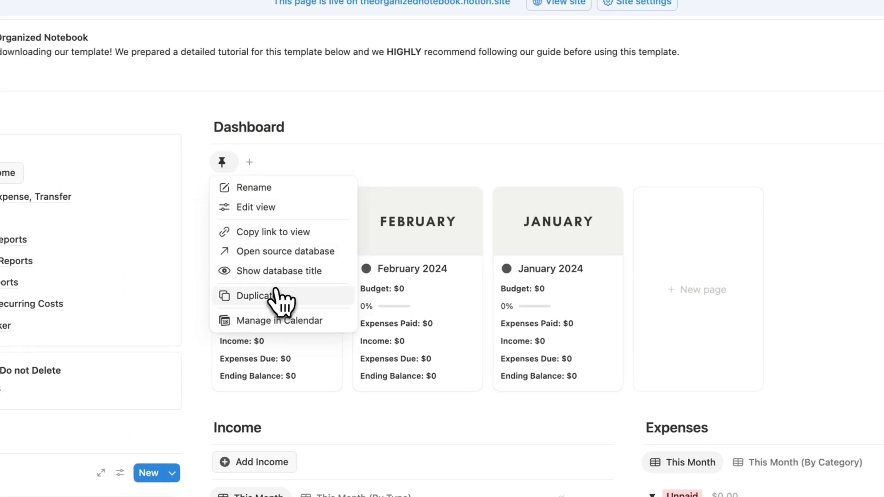
{"action": "left_click", "coordinate": [223, 304]}
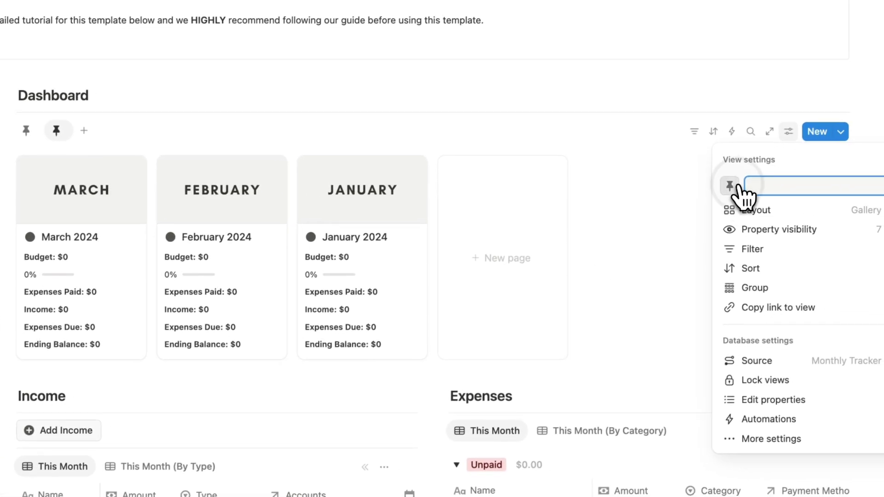
Give the duplicated view an envelope icon and switch between the two view tabs.
{"action": "left_click", "coordinate": [731, 185]}
{"action": "left_click", "coordinate": [632, 298]}
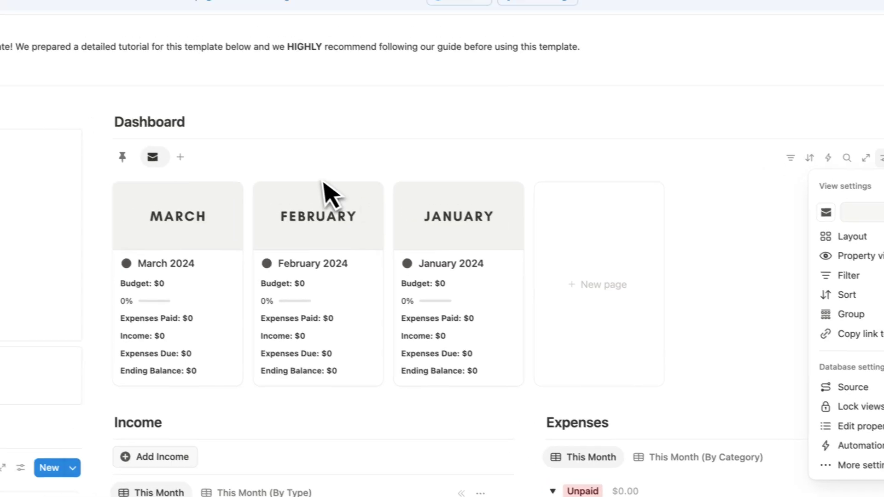
{"action": "left_click", "coordinate": [268, 197]}
{"action": "left_click", "coordinate": [296, 196]}
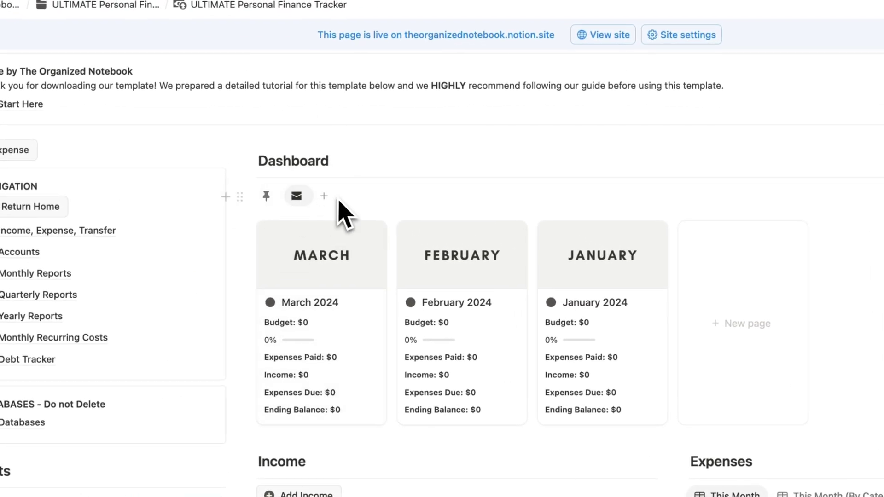
{"action": "left_click", "coordinate": [266, 197]}
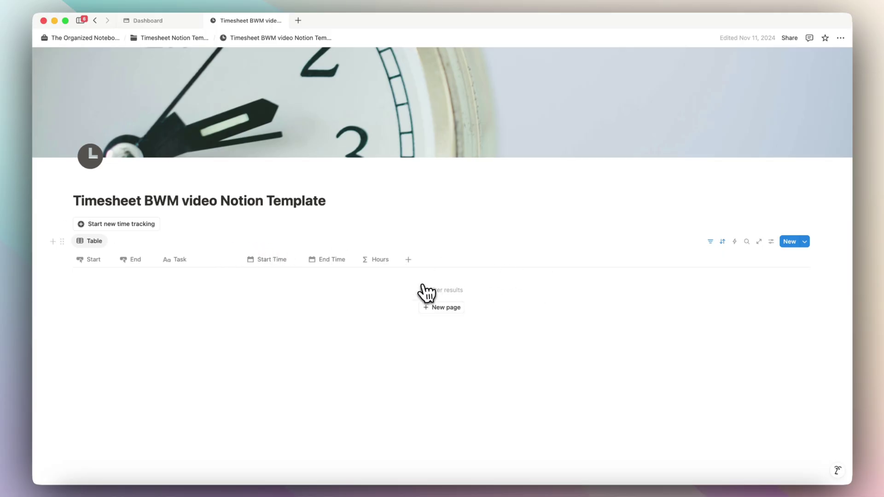
Turn on Show database title in the timesheet view's Layout settings.
{"action": "left_click", "coordinate": [771, 242]}
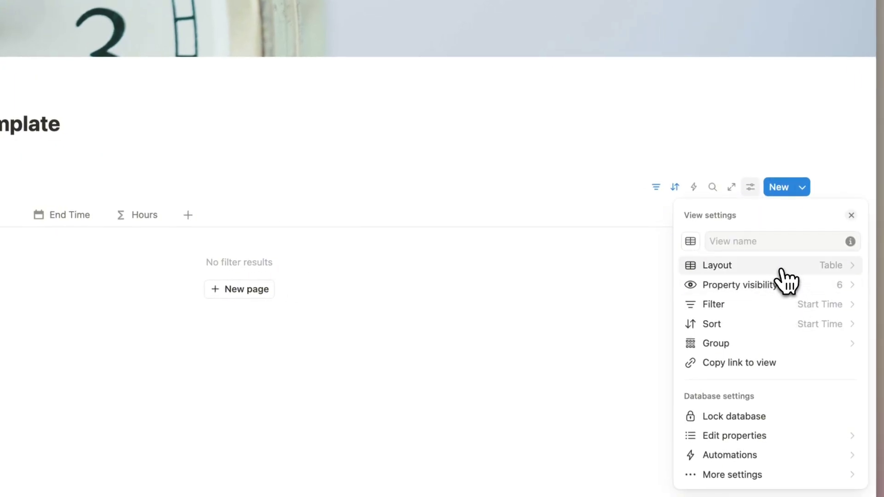
{"action": "left_click", "coordinate": [784, 271]}
{"action": "left_click", "coordinate": [845, 335]}
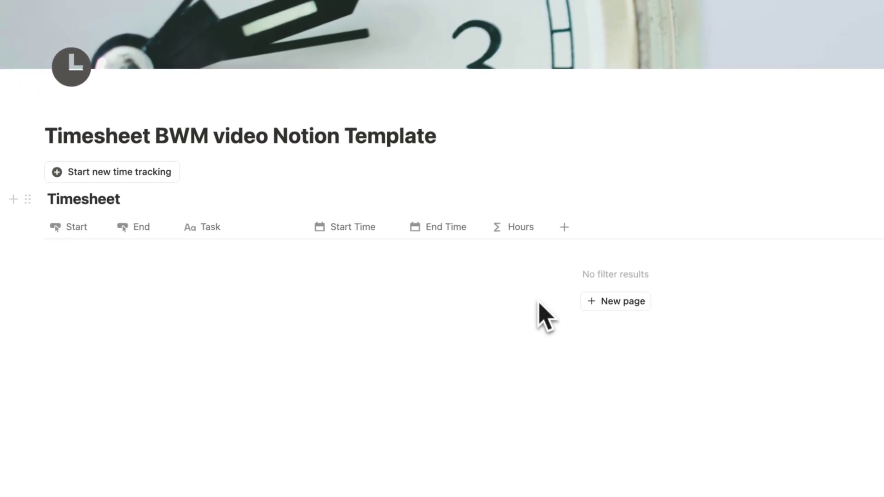
Select the Timesheet title, hide it from its options menu, then reselect the title.
{"action": "double_click", "coordinate": [103, 216]}
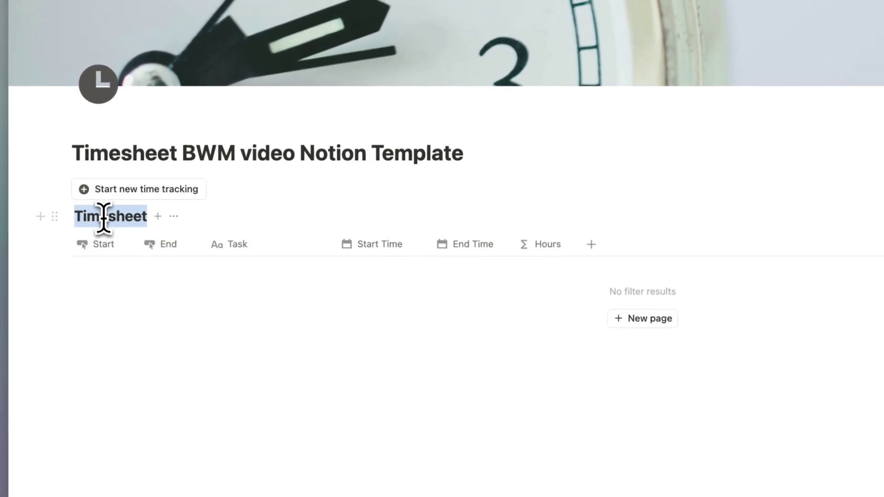
{"action": "left_click", "coordinate": [174, 217]}
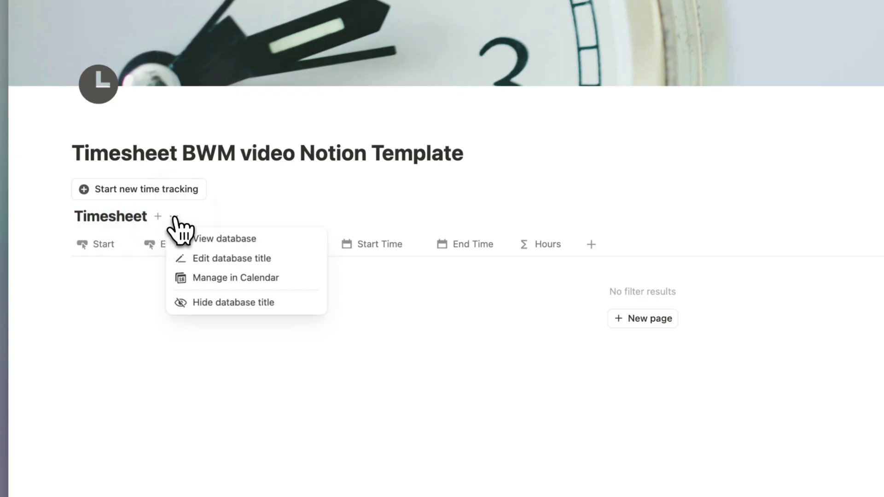
{"action": "left_click", "coordinate": [232, 304]}
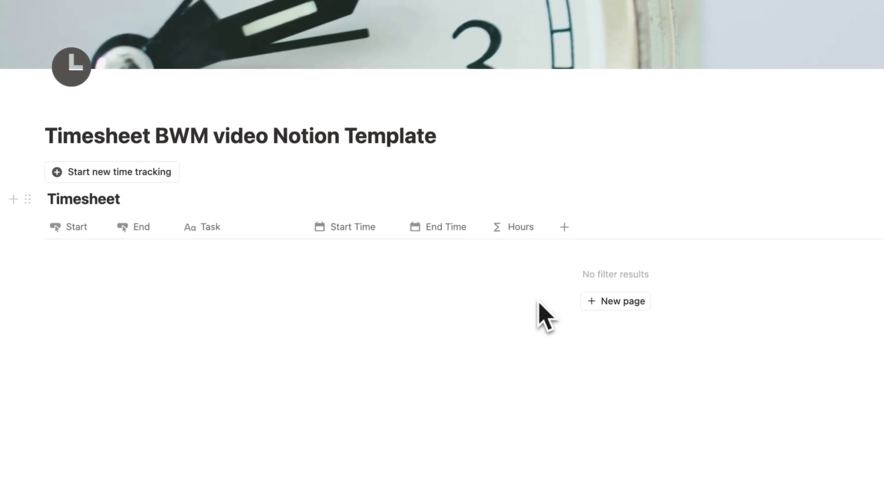
{"action": "double_click", "coordinate": [76, 201]}
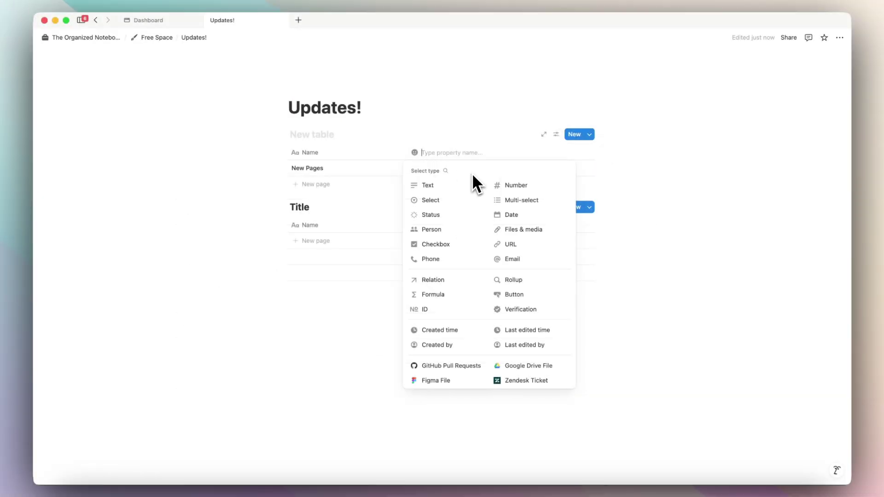
{"action": "type", "text": "Tag"}
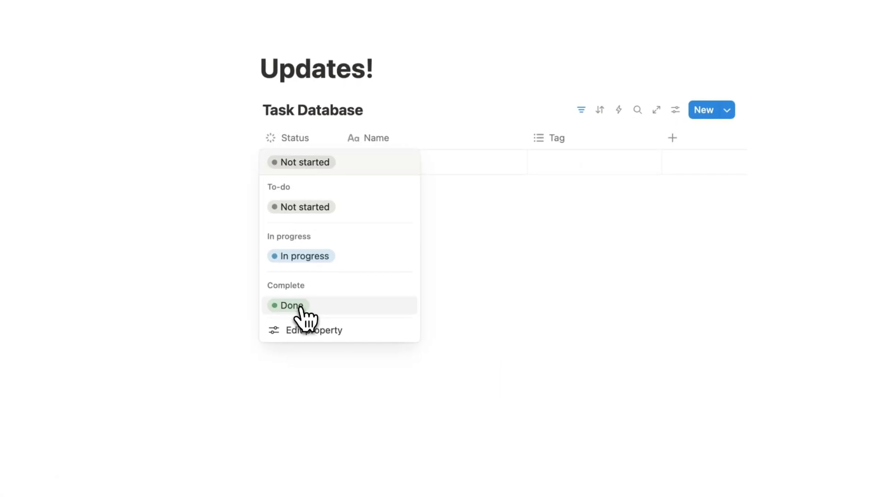
Set the Sample Task's Status to Done so the Task Database shows no remaining rows.
{"action": "left_click", "coordinate": [302, 309]}
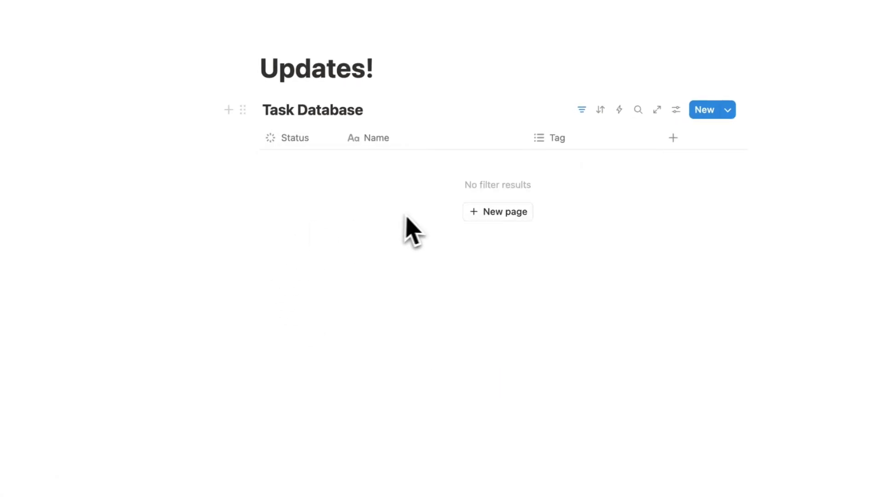